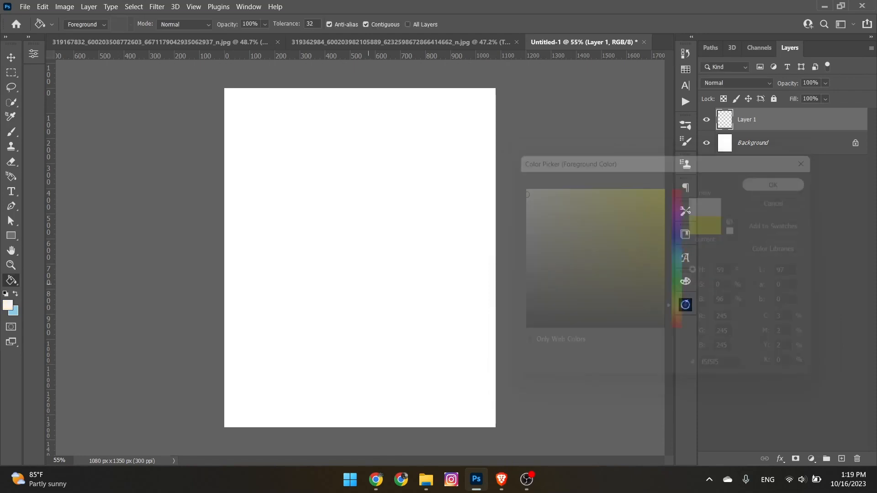
Fill Layer 1 with the light grey foreground colour and add 3% Gaussian monochromatic noise.
left_click(365, 281)
key("v")
left_click(157, 6)
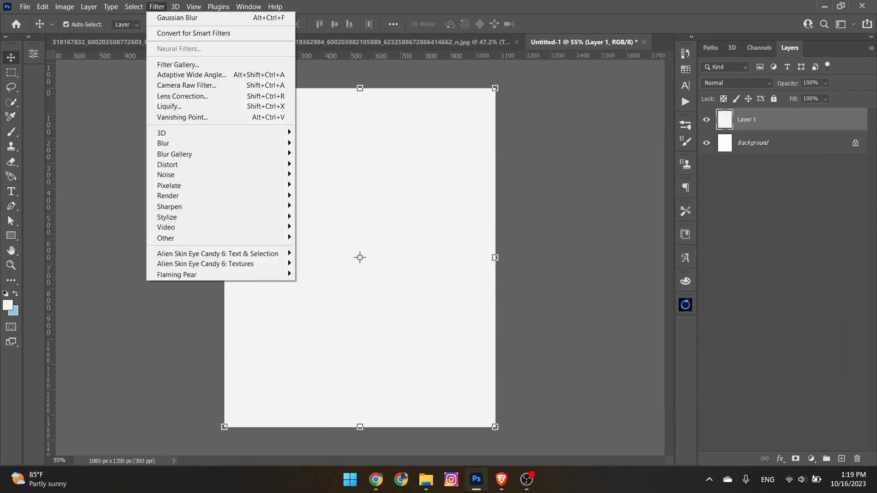
mouse_move(183, 175)
left_click(322, 174)
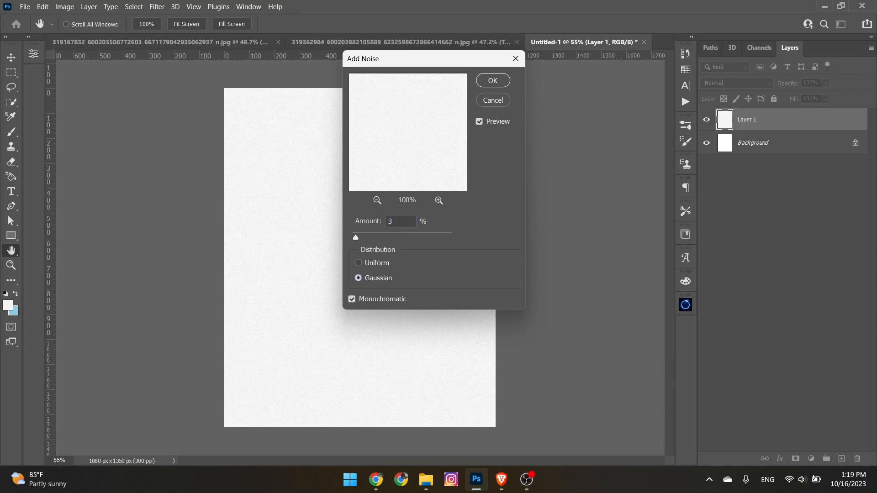
left_click(493, 80)
Apply a Radial Blur to the noise texture on Layer 1 with amount 3, Spin method and Good quality.
left_click(157, 7)
mouse_move(163, 143)
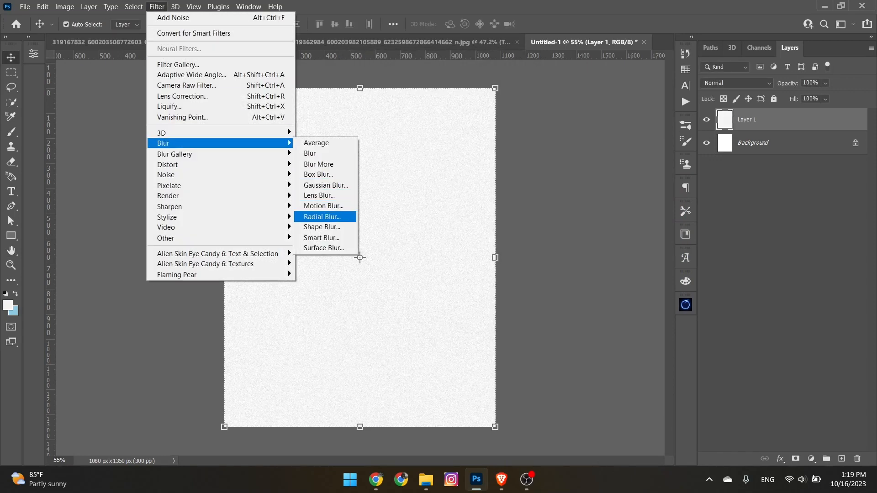
left_click(322, 217)
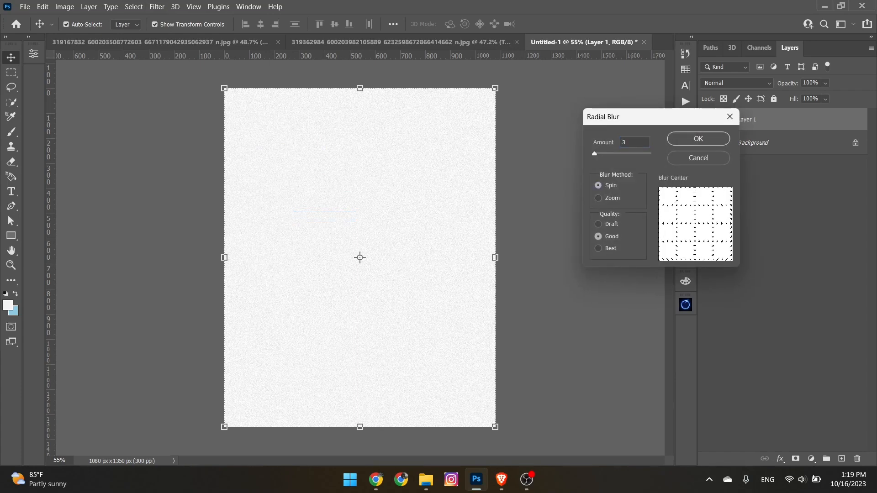
left_click(699, 138)
scroll(574, 337, "up", 8)
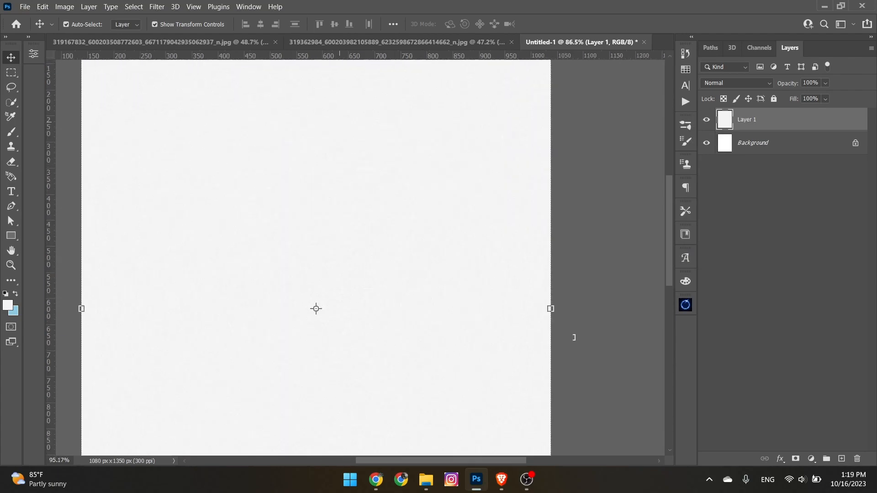
scroll(543, 147, "down", 1)
scroll(366, 253, "down", 3)
scroll(343, 155, "up", 3)
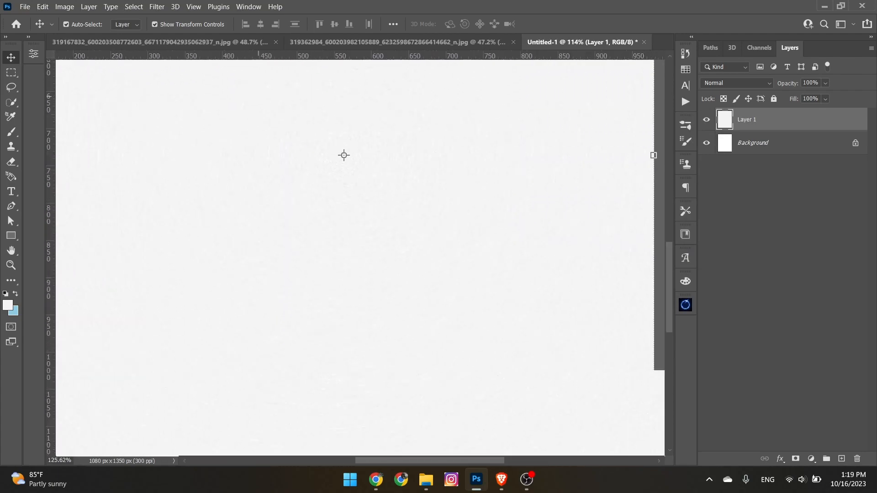
scroll(360, 257, "down", 4)
left_click(611, 223)
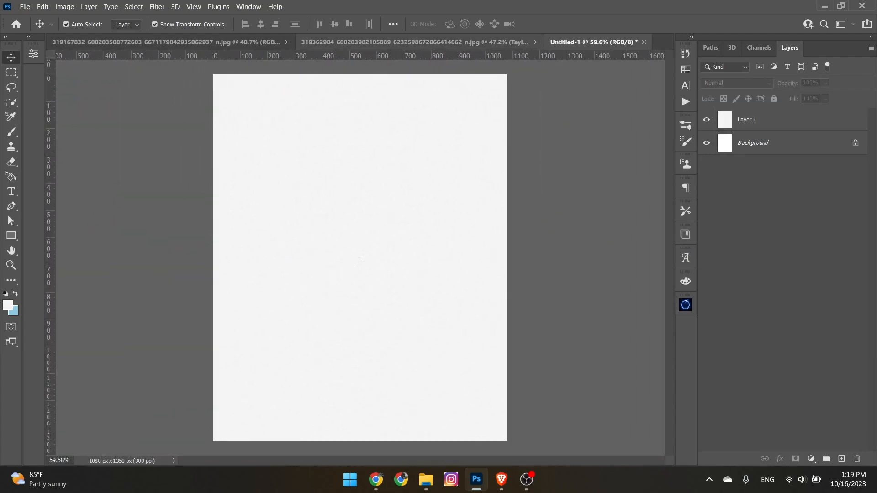
Bring the side-facing player cutout from the second image into Untitled-1, scaled to about 66% as the background figure.
left_click(423, 42)
left_click_drag(391, 209, 370, 132)
scroll(370, 137, "down", 3)
left_click_drag(423, 222, 575, 185)
left_click_drag(457, 166, 408, 316)
left_click_drag(515, 374, 560, 372)
left_click_drag(451, 299, 449, 333)
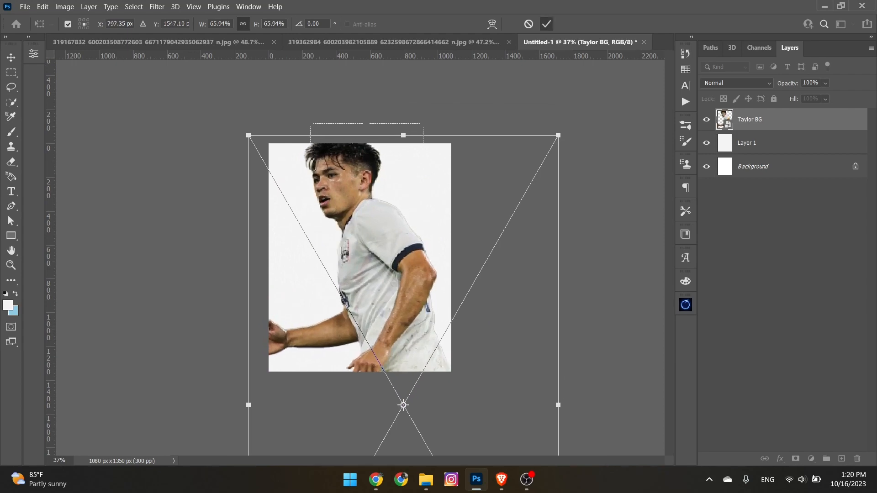
left_click(546, 24)
left_click(525, 98)
key("ctrl+0")
Bring the front-facing player cutout from the first image into Untitled-1, then scale and position it in front of the background player.
left_click(169, 42)
left_click_drag(397, 244, 370, 214)
left_click_drag(525, 226, 521, 260)
left_click_drag(442, 226, 441, 281)
left_click_drag(542, 275, 535, 278)
left_click_drag(456, 294, 465, 298)
key("Return")
left_click(534, 259)
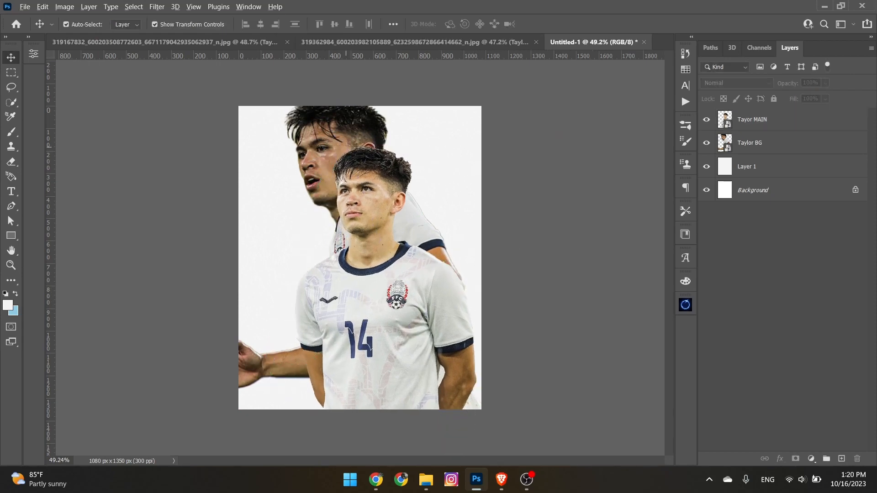
Shift the background player toward the canvas's left edge and move the front player slightly left.
scroll(346, 147, "up", 3)
scroll(346, 147, "down", 2)
left_click_drag(320, 150, 279, 146)
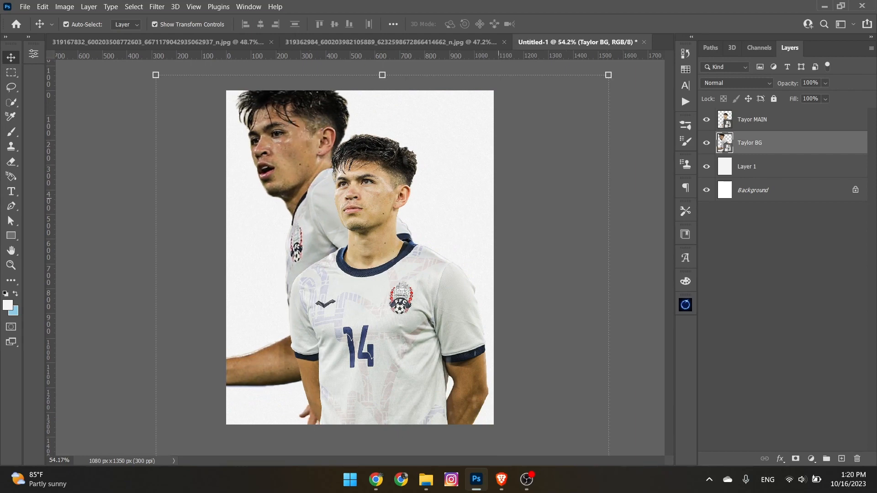
scroll(366, 220, "down", 2)
left_click(516, 274)
scroll(414, 281, "up", 2)
left_click_drag(457, 258, 395, 289)
left_click(519, 267)
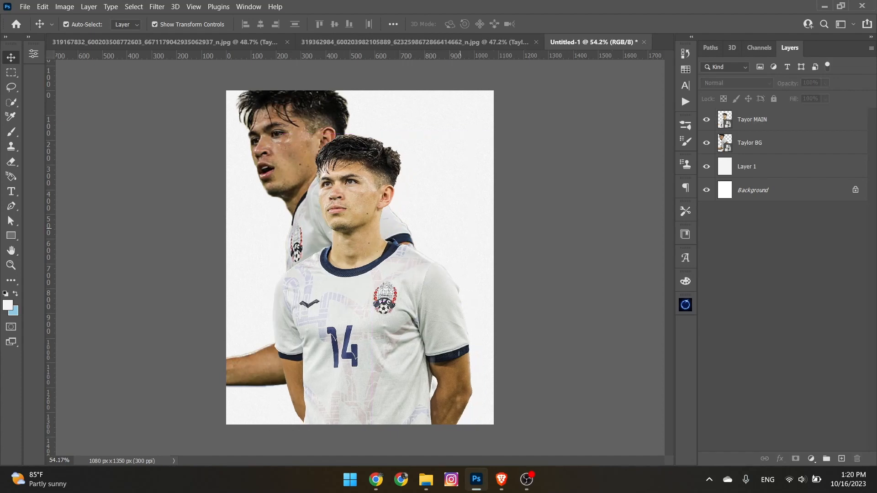
scroll(432, 226, "up", 2)
scroll(432, 225, "down", 2)
Add a Gradient Map adjustment above the background player layer and clip it to that layer.
left_click(278, 158)
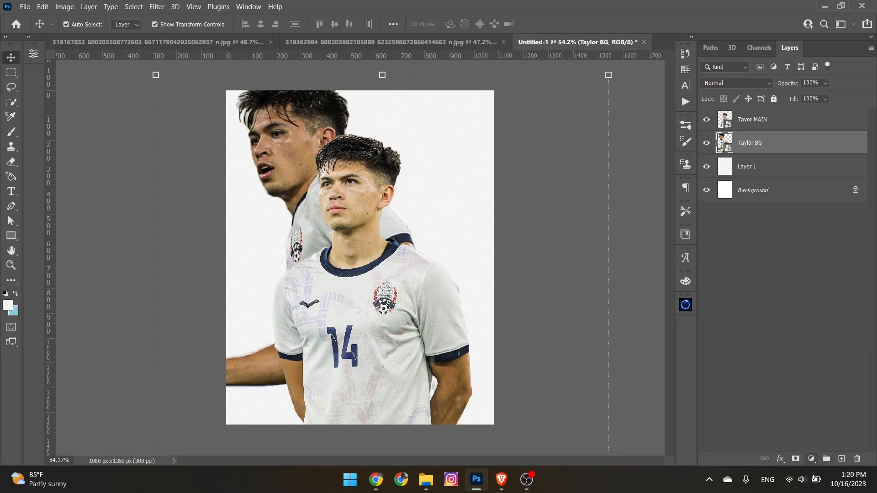
left_click(811, 459)
left_click(813, 442)
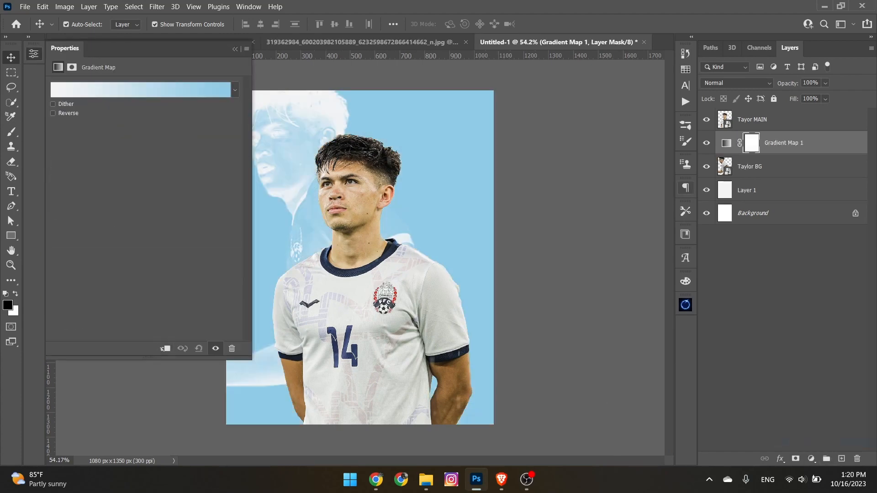
right_click(807, 142)
left_click(690, 207)
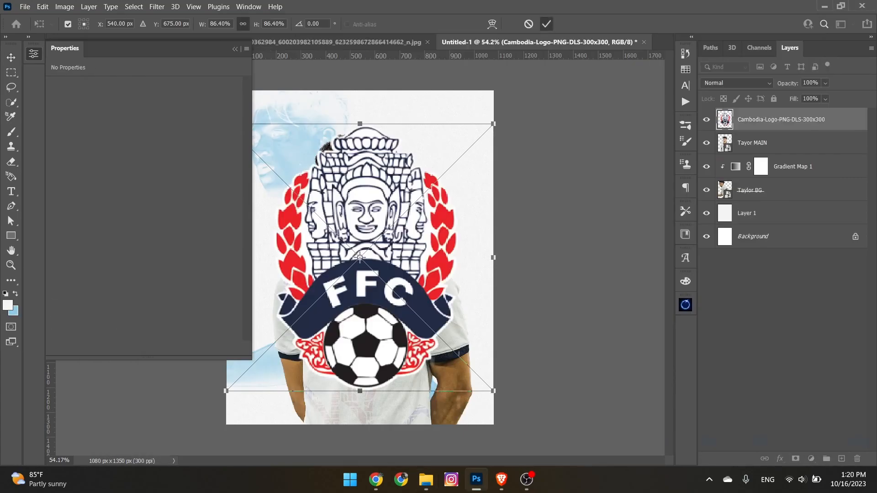
Place the Cambodia logo in the document and sample its navy banner as the gradient map's starting colour.
key("Return")
left_click(736, 167)
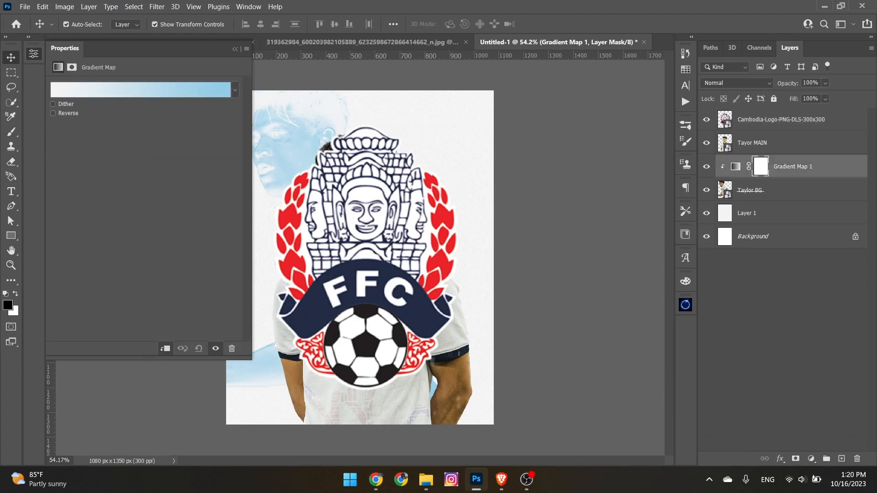
left_click(140, 90)
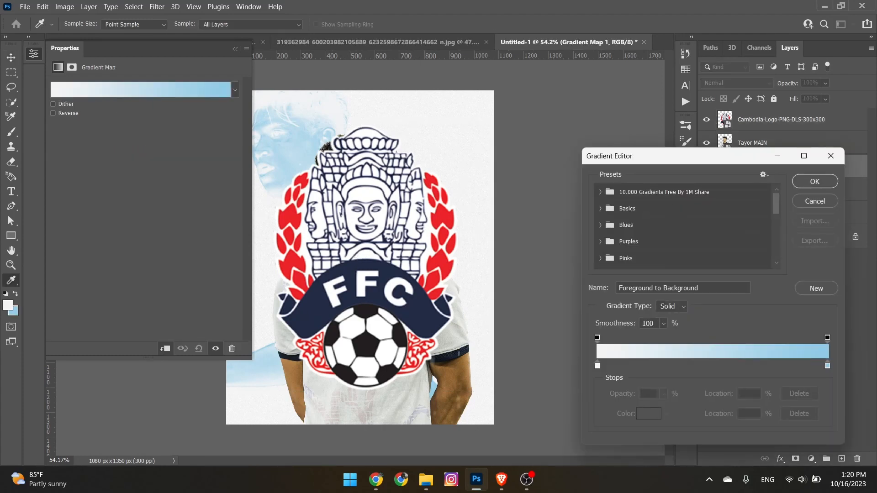
left_click(597, 366)
left_click(426, 312)
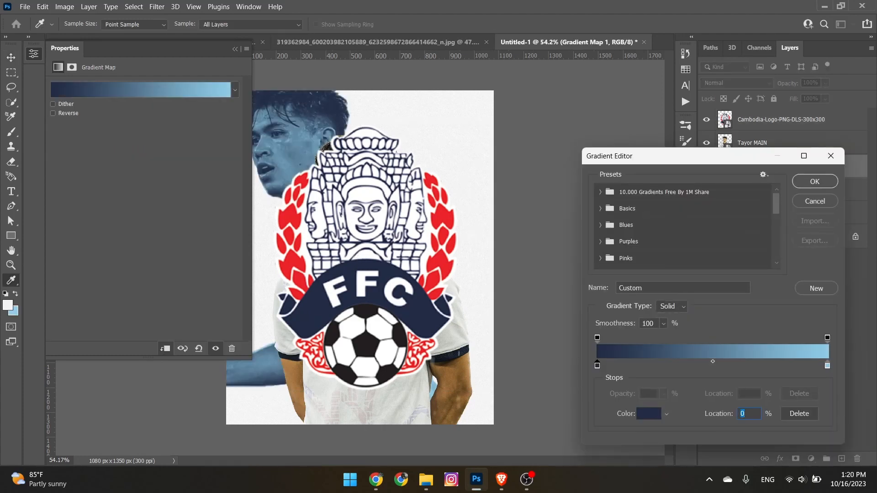
Set the gradient map's end colour to white (#ffffff) and the navy stop's location to 0%.
double_click(827, 366)
left_click(522, 187)
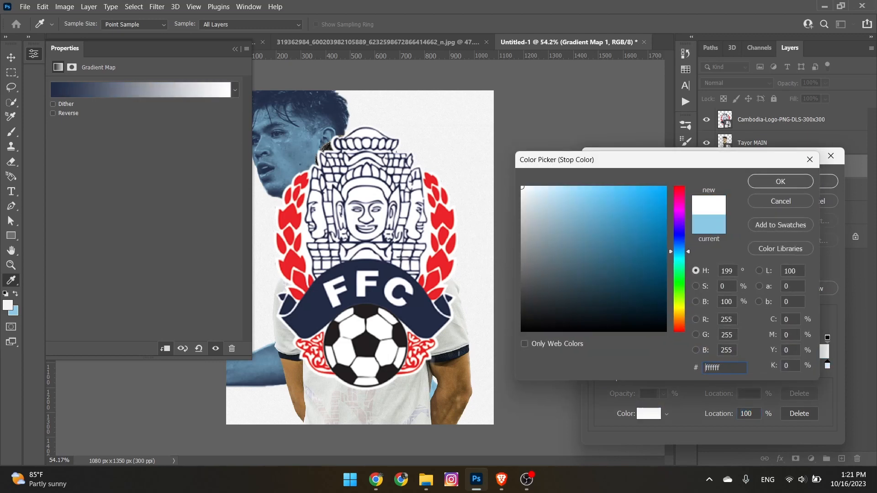
key("Return")
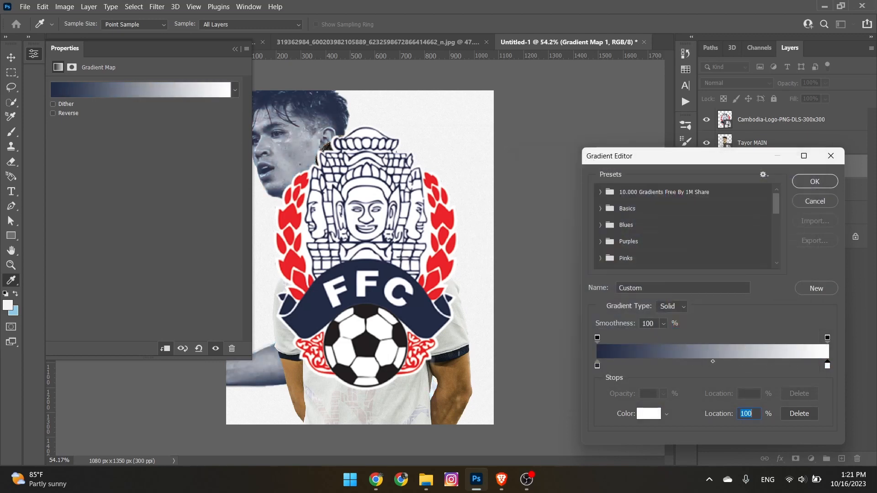
left_click(664, 366)
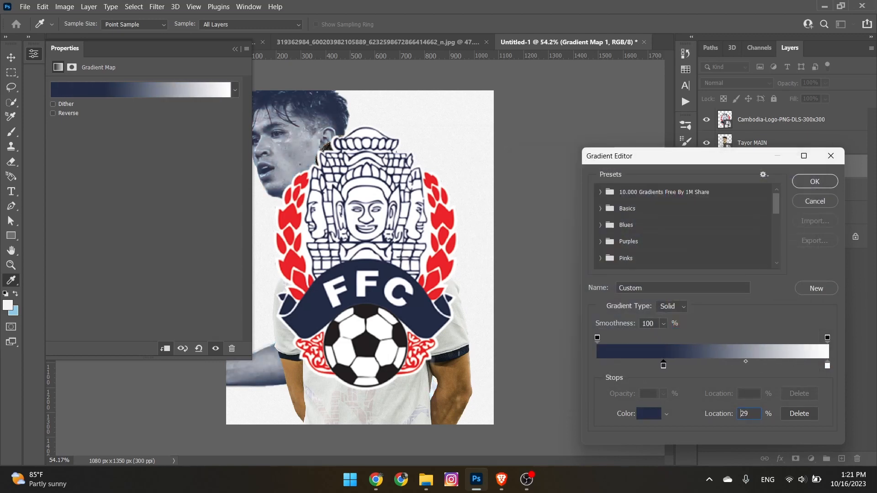
type("0")
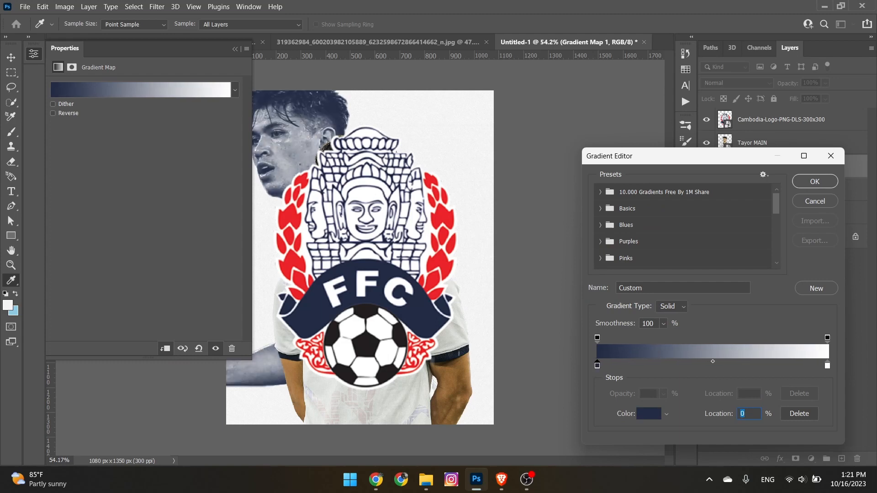
key("Return")
left_click(235, 49)
Hide the Cambodia logo layer.
left_click(365, 245)
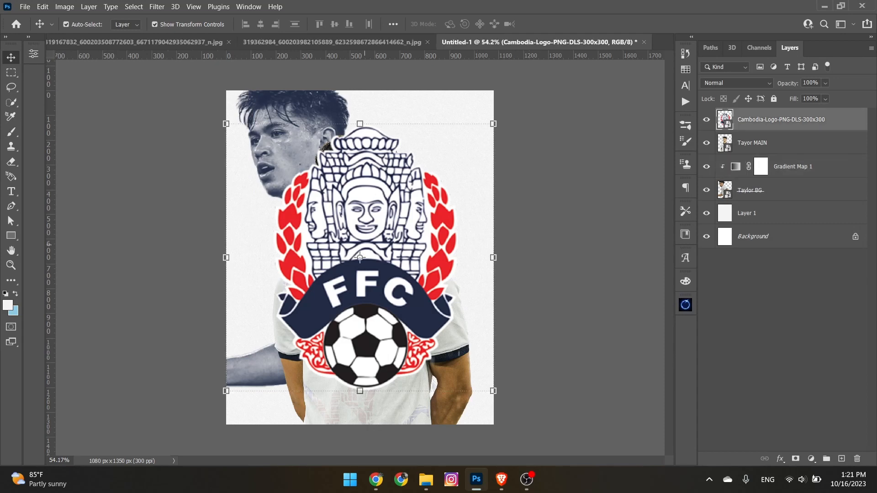
left_click(706, 120)
left_click(755, 301)
Duplicate the navy-to-white gradient map, move the copy above the front player layer and clip it to that layer.
double_click(736, 167)
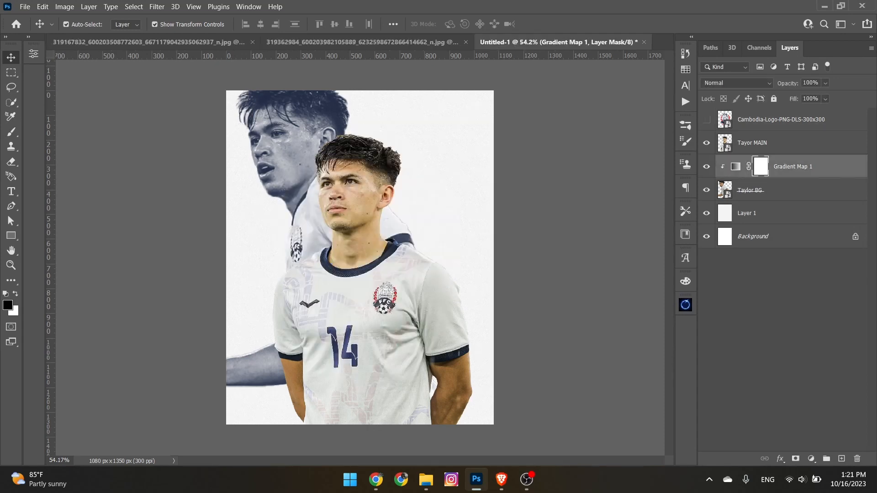
key("ctrl+j")
key("ctrl+bracketright")
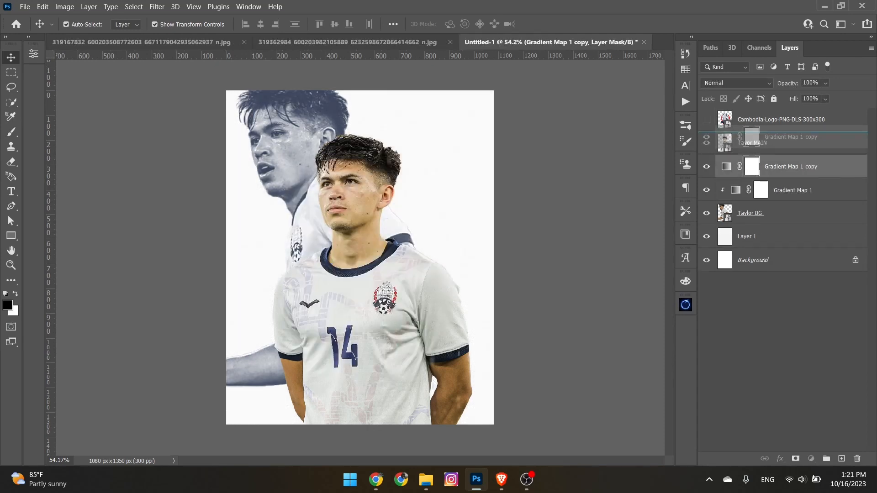
right_click(795, 142)
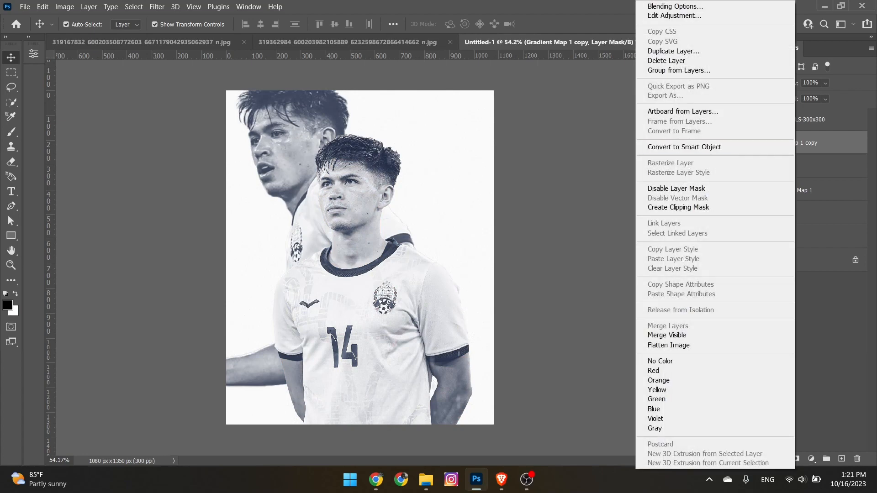
left_click(676, 207)
scroll(381, 297, "up", 1)
scroll(382, 297, "down", 1)
Apply the Camera Raw Filter to the front player with exposure +0.25, contrast +31, highlights +9, shadows -46, texture +50 and clarity +15.
left_click(381, 298)
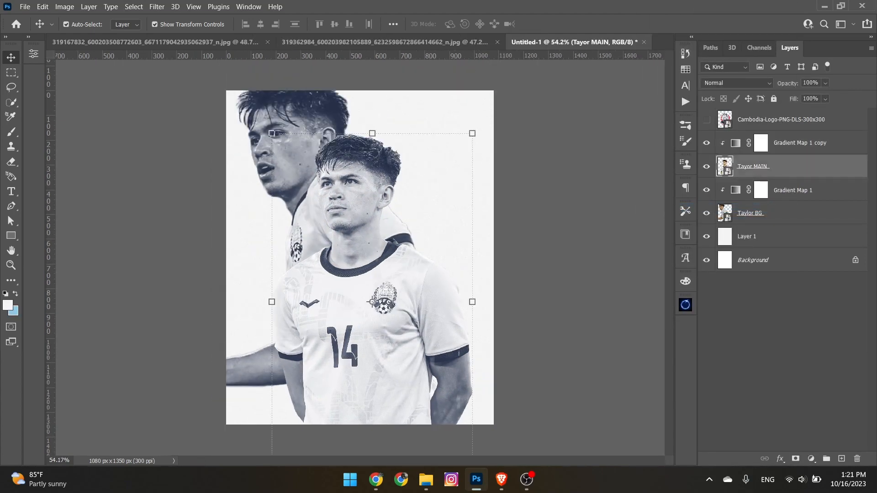
left_click(134, 6)
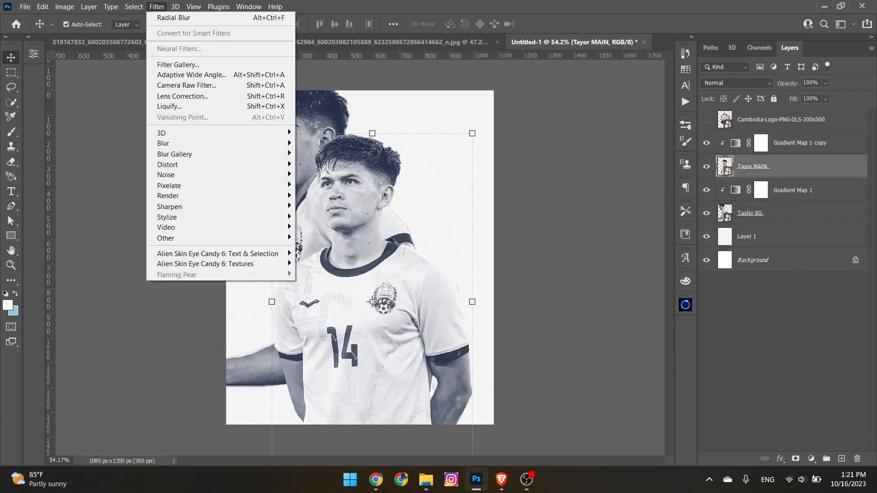
left_click(169, 85)
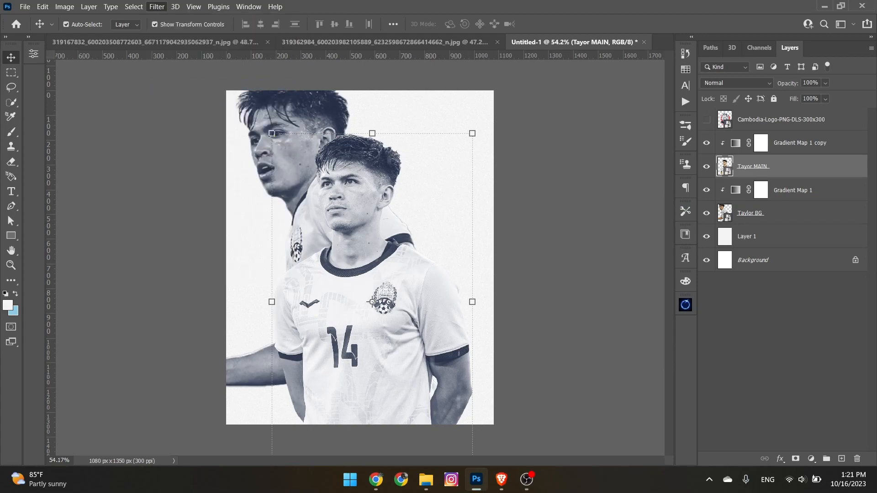
scroll(411, 137, "up", 5)
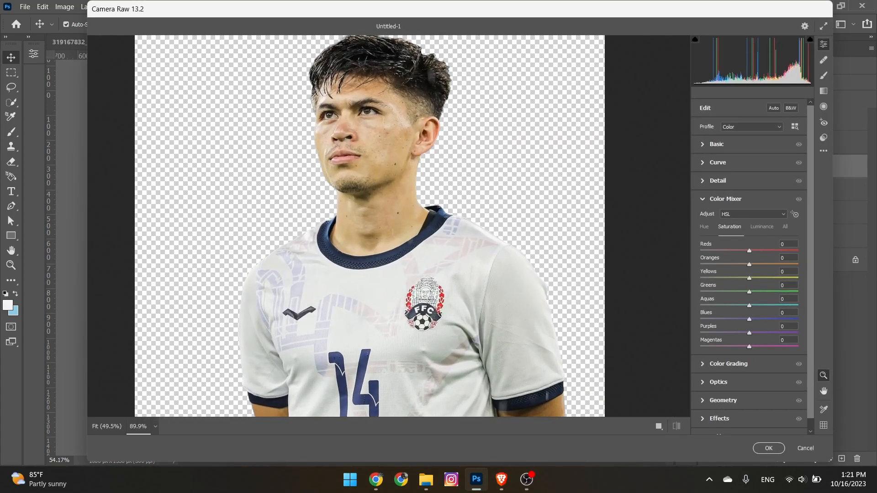
left_click(716, 144)
left_click_drag(750, 217, 727, 258)
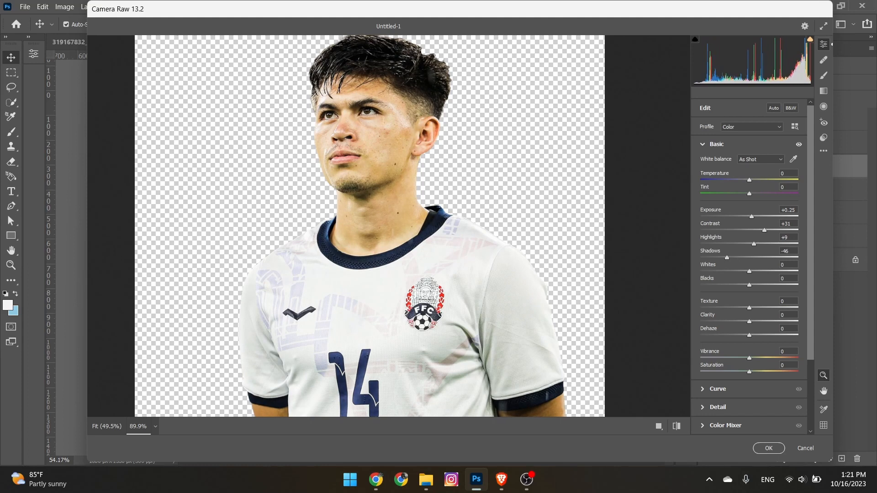
mouse_move(749, 308)
left_mouse_down()
mouse_move(773, 308)
mouse_move(756, 322)
left_mouse_up()
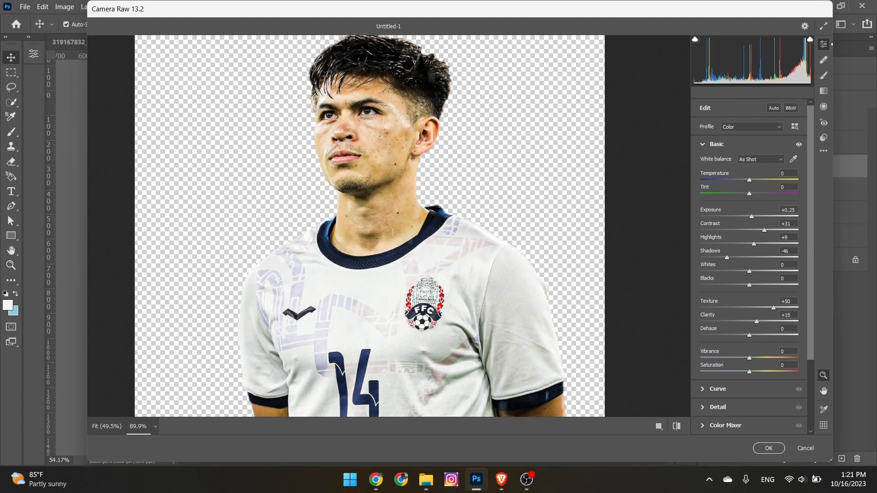
left_click(769, 448)
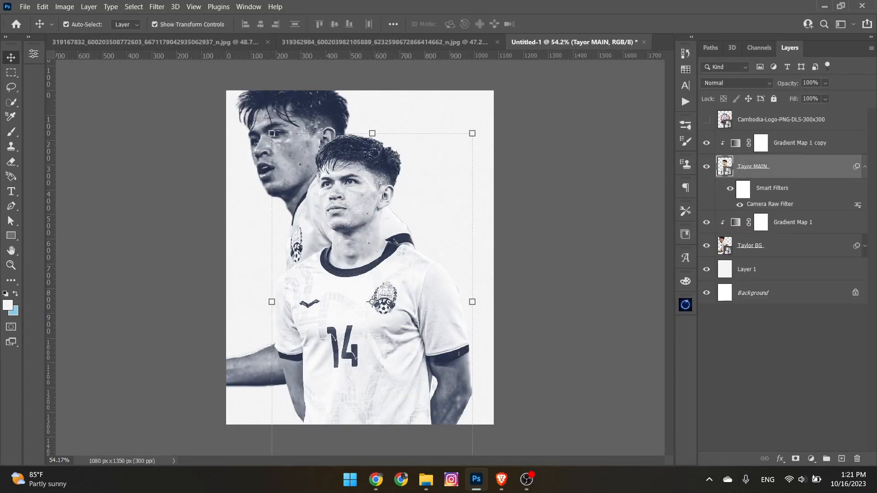
left_click(539, 258)
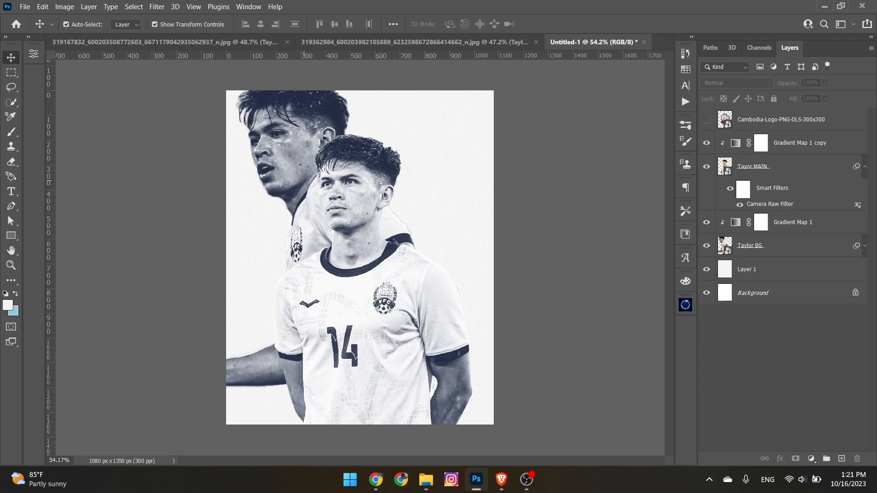
Apply a Radial Blur to the background player layer with amount 4, Zoom method and Good quality.
left_click(751, 245)
left_click(157, 6)
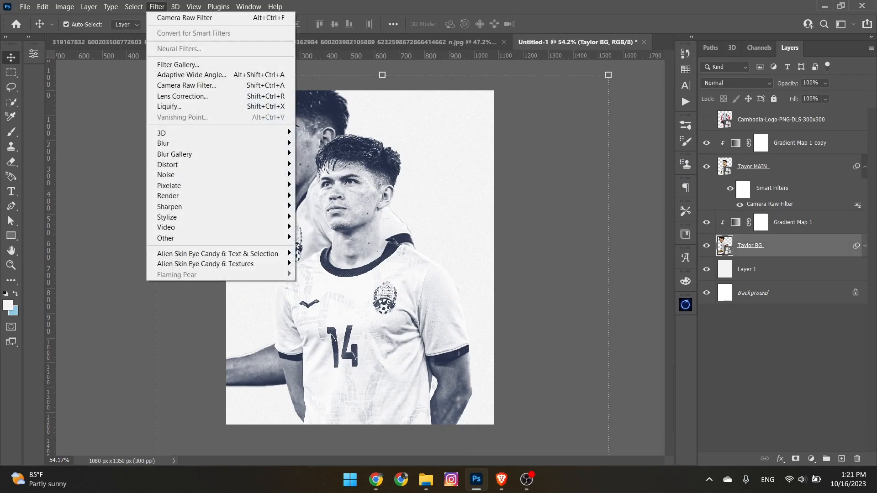
mouse_move(182, 143)
left_click(322, 217)
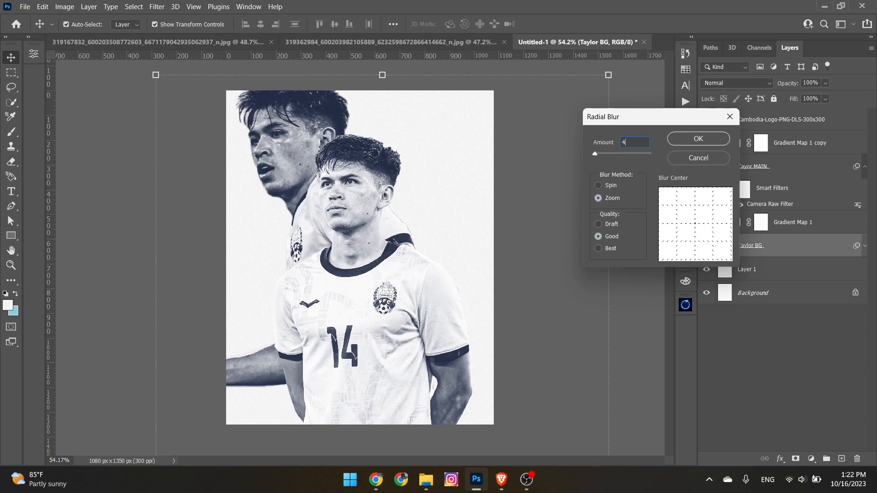
type("4")
key("Return")
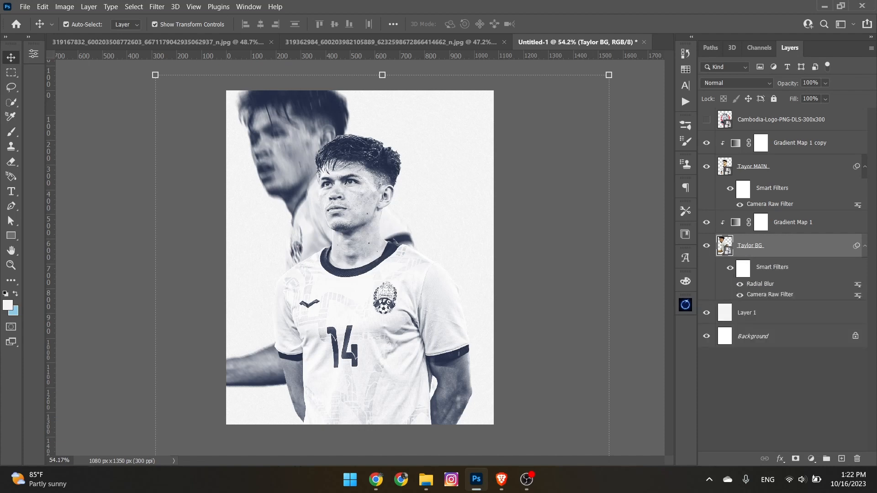
double_click(760, 285)
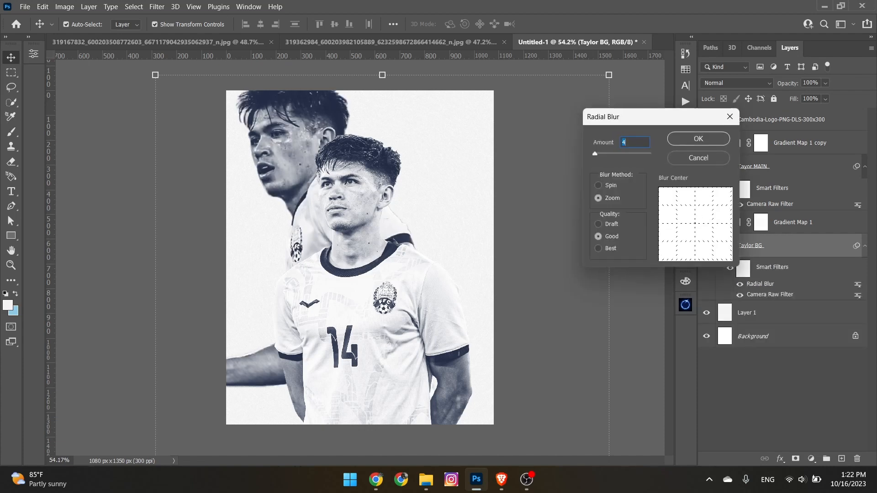
key("Return")
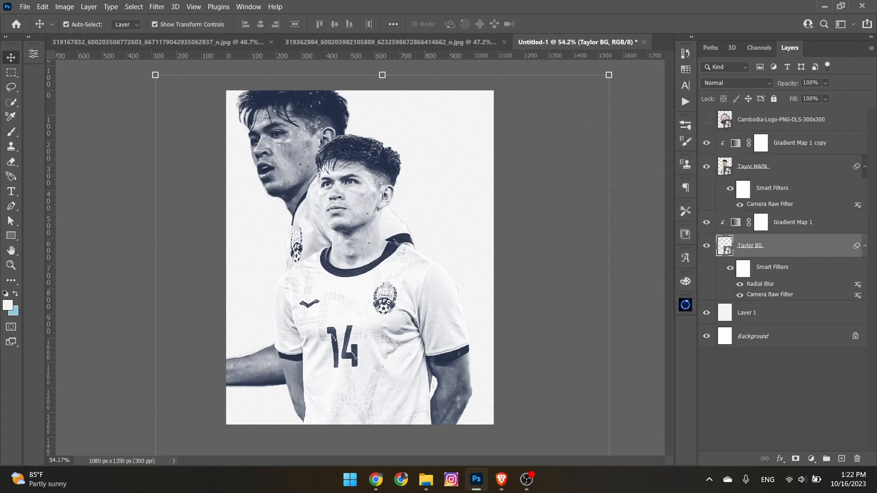
left_click(762, 393)
scroll(344, 251, "up", 3)
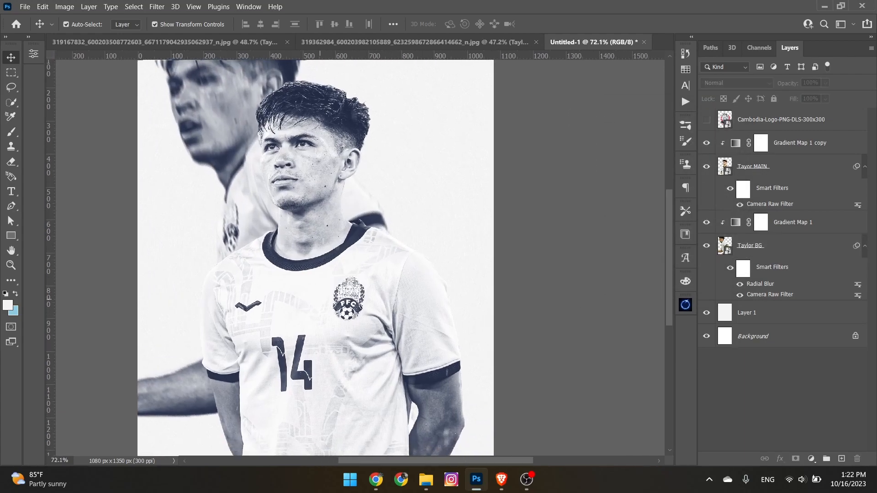
scroll(344, 183, "down", 3)
scroll(359, 255, "up", 1)
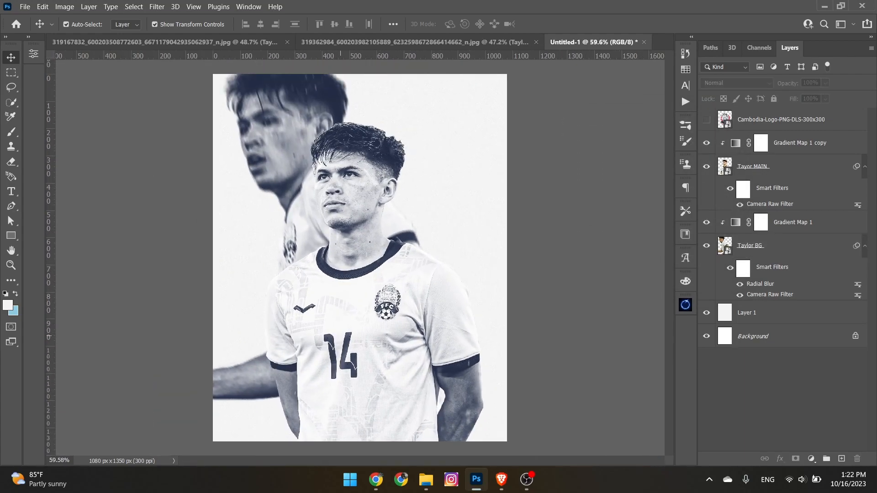
Paint black with a 90 px brush on the front player's gradient map mask over the crest, number and middle of the jersey to restore colour.
left_click(350, 389)
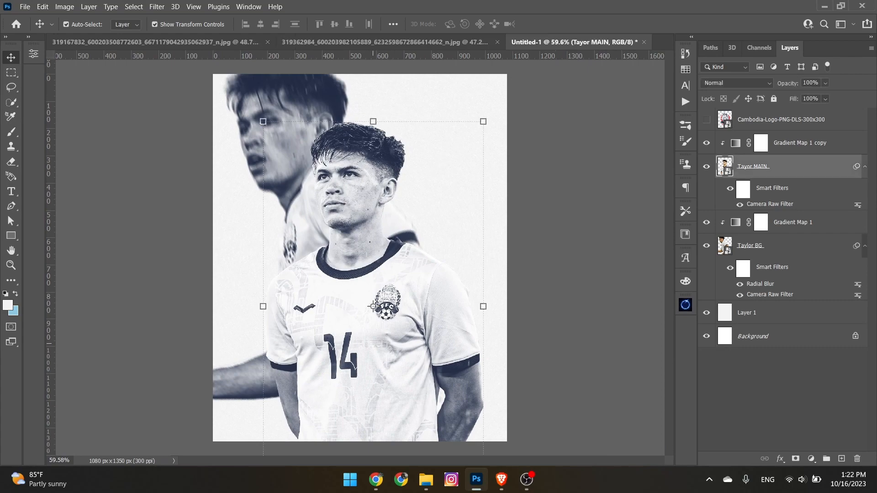
scroll(357, 390, "up", 3)
left_click_drag(356, 390, 392, 304)
left_click(760, 143)
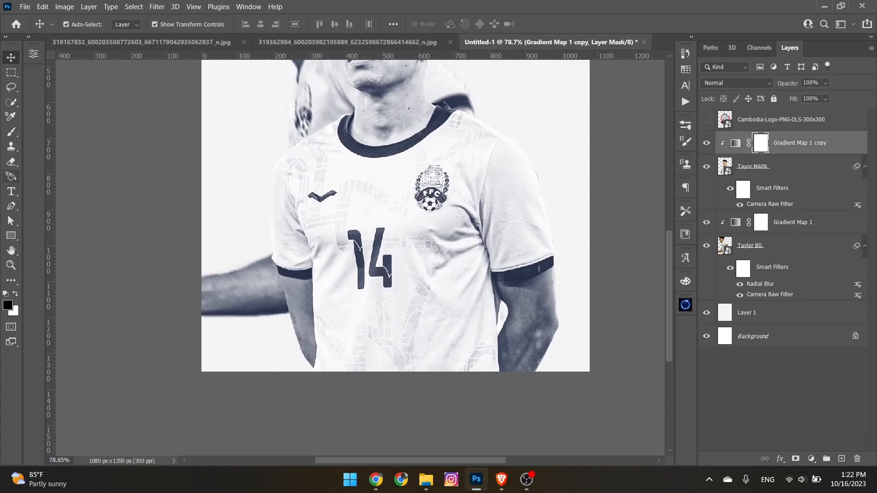
left_click(10, 132)
left_click(7, 305)
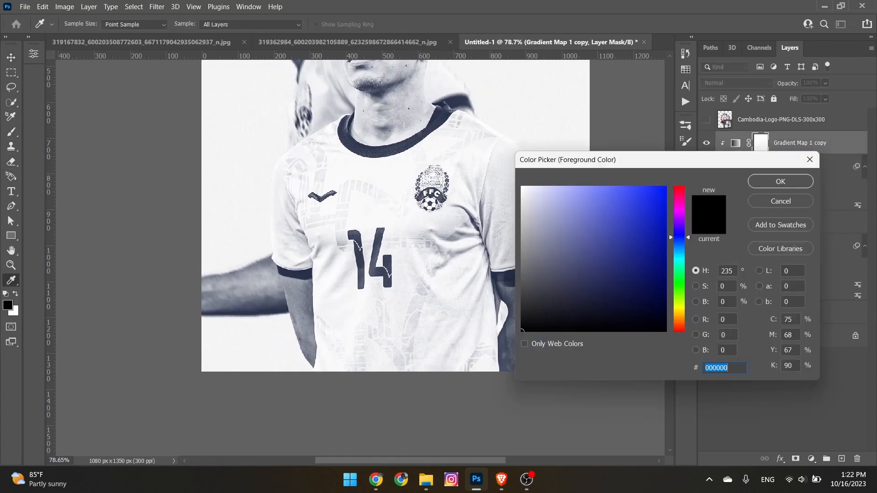
left_click(781, 182)
scroll(465, 270, "up", 3)
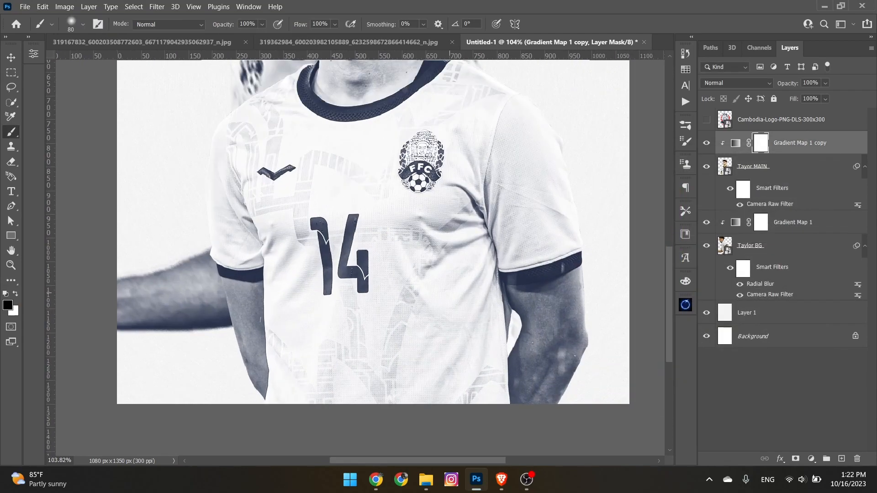
scroll(450, 293, "up", 1)
key("]")
mouse_move(397, 260)
left_mouse_down()
mouse_move(438, 183)
mouse_move(341, 277)
mouse_move(361, 375)
left_mouse_up()
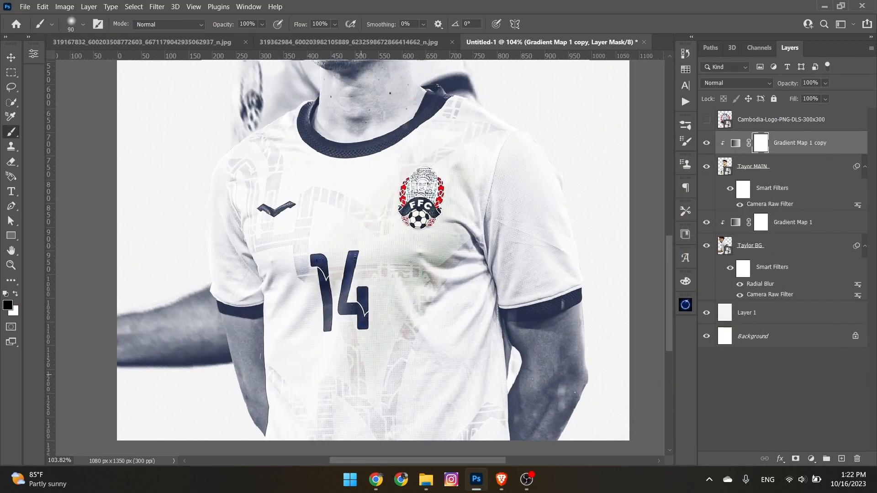
scroll(361, 374, "down", 3)
mouse_move(325, 331)
left_mouse_down()
mouse_move(327, 315)
mouse_move(377, 315)
mouse_move(432, 283)
left_mouse_up()
scroll(418, 261, "up", 1)
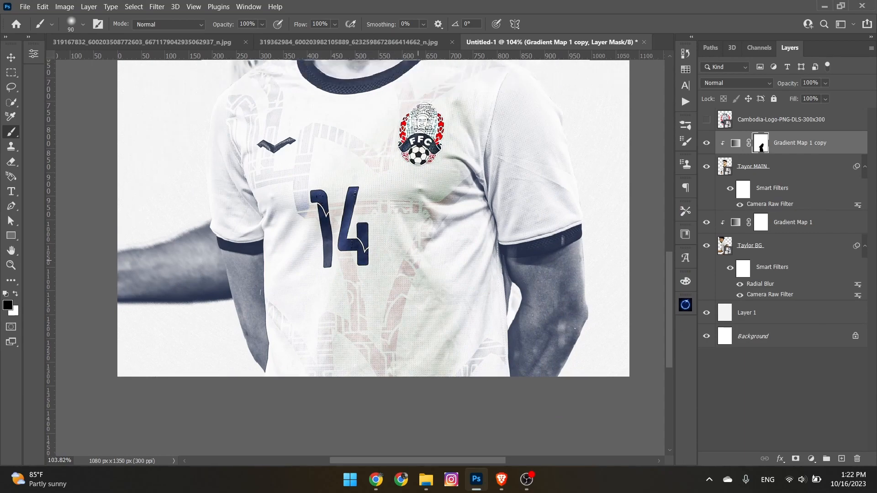
Paint black on the same mask with a smaller brush along the front player's collar to bring back its original colour.
scroll(418, 260, "up", 3)
scroll(430, 144, "up", 10)
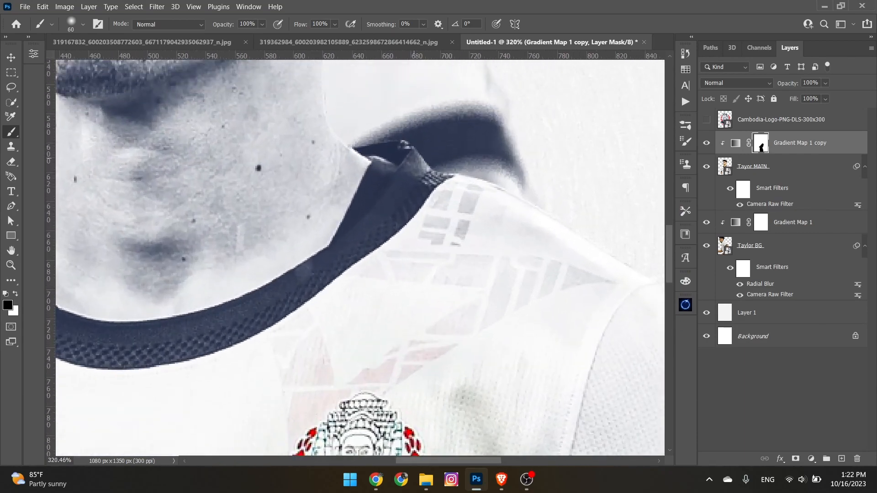
key("[")
key("[")
mouse_move(404, 153)
left_mouse_down()
mouse_move(409, 159)
mouse_move(361, 247)
mouse_move(336, 330)
mouse_move(304, 308)
mouse_move(215, 350)
mouse_move(137, 358)
mouse_move(421, 322)
mouse_move(341, 305)
mouse_move(258, 270)
mouse_move(235, 186)
mouse_move(192, 224)
mouse_move(211, 293)
left_mouse_up()
Paint black on the mask with a 40 px brush over the front player's sleeve cuff and lower sleeve beside the crest.
scroll(249, 338, "down", 8)
scroll(384, 364, "up", 7)
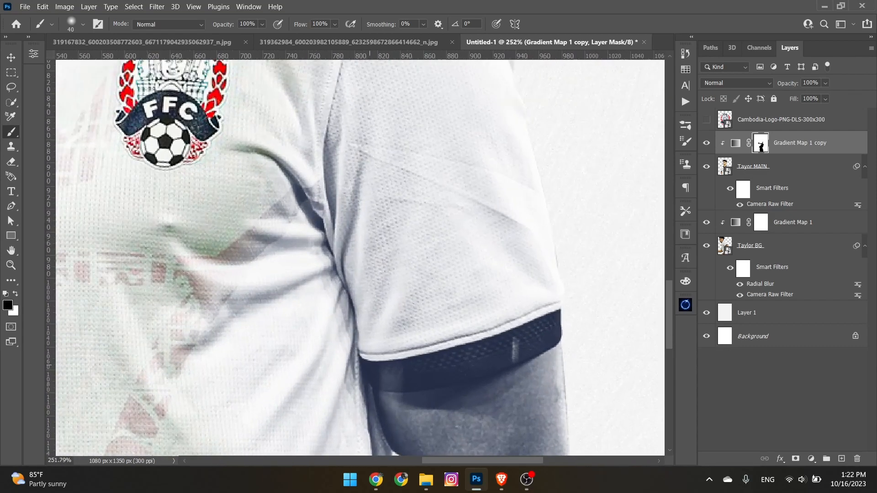
mouse_move(369, 366)
left_mouse_down()
mouse_move(457, 361)
mouse_move(551, 299)
mouse_move(347, 238)
mouse_move(361, 346)
mouse_move(512, 201)
mouse_move(485, 157)
left_mouse_up()
scroll(419, 238, "down", 5)
scroll(418, 238, "up", 3)
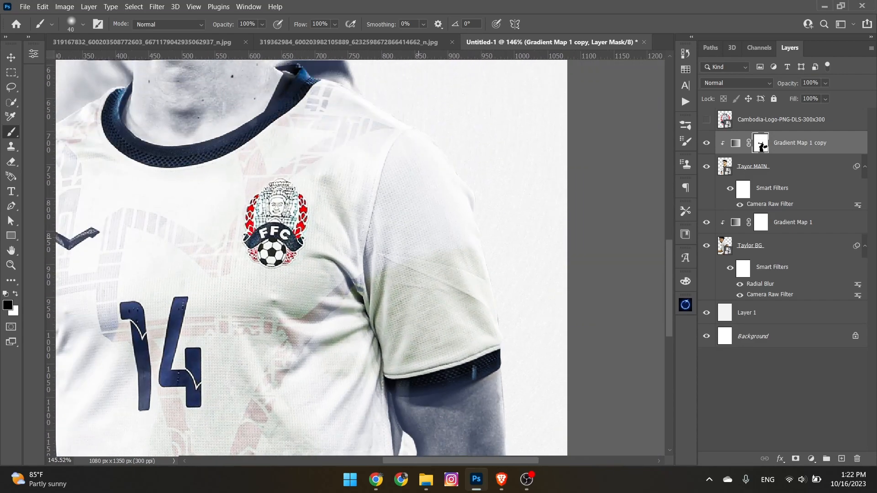
Paint black with a 90 px brush over the remaining sleeves, chest and lower body so the whole front jersey shows its original colours.
key("]")
mouse_move(422, 229)
left_mouse_down()
mouse_move(379, 219)
mouse_move(348, 283)
mouse_move(330, 119)
mouse_move(317, 135)
mouse_move(192, 182)
left_mouse_up()
left_click_drag(149, 309, 288, 352)
mouse_move(302, 352)
left_mouse_down()
mouse_move(389, 138)
mouse_move(439, 206)
mouse_move(392, 155)
left_mouse_up()
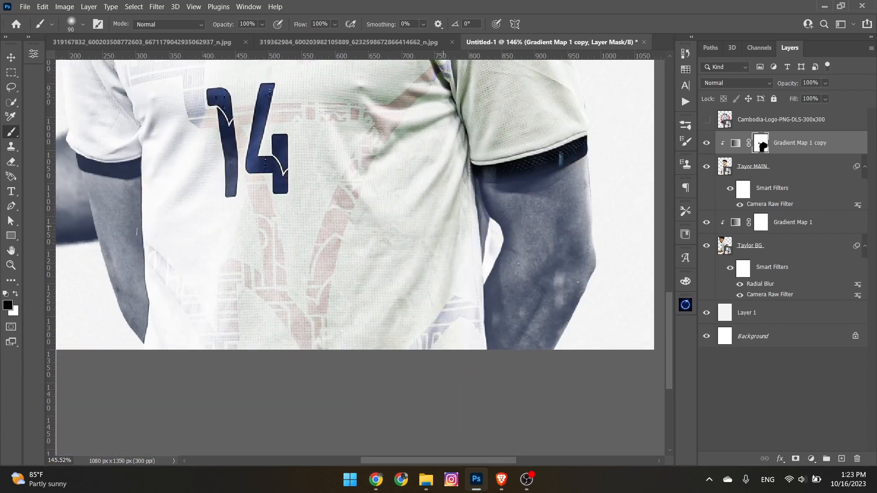
left_click_drag(320, 219, 442, 288)
mouse_move(311, 237)
left_mouse_down()
mouse_move(309, 393)
mouse_move(359, 450)
left_mouse_up()
mouse_move(299, 196)
left_mouse_down()
mouse_move(319, 359)
mouse_move(249, 341)
mouse_move(242, 366)
mouse_move(253, 370)
mouse_move(297, 220)
mouse_move(297, 177)
left_mouse_up()
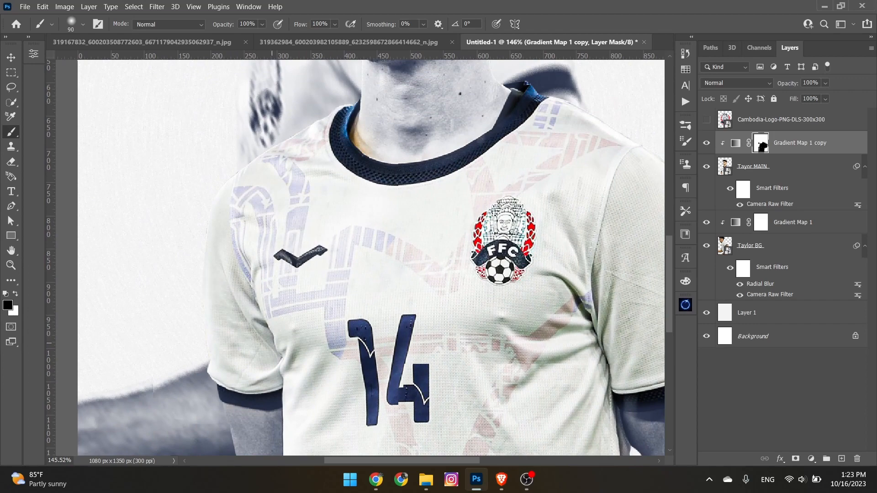
scroll(340, 302, "down", 2)
scroll(336, 185, "up", 3)
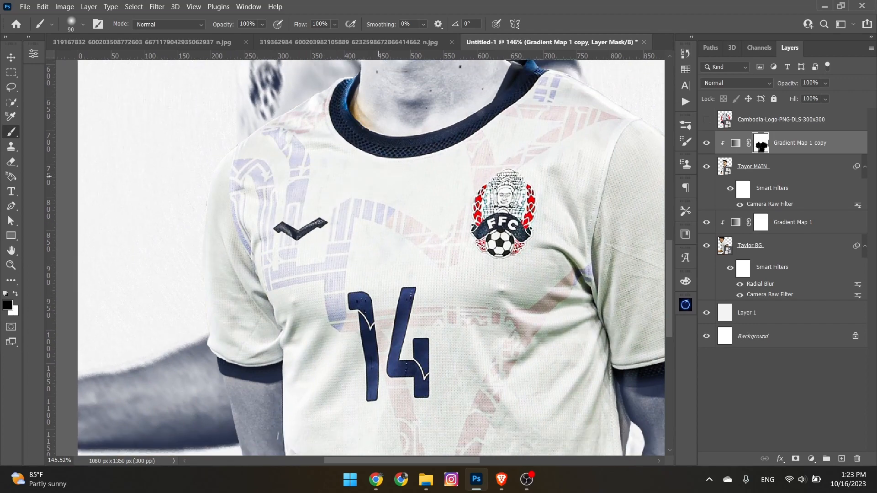
Paint white on the mask with a 20 px brush over the coloured neck skin inside the collar to restore the navy tone.
scroll(336, 203, "up", 8)
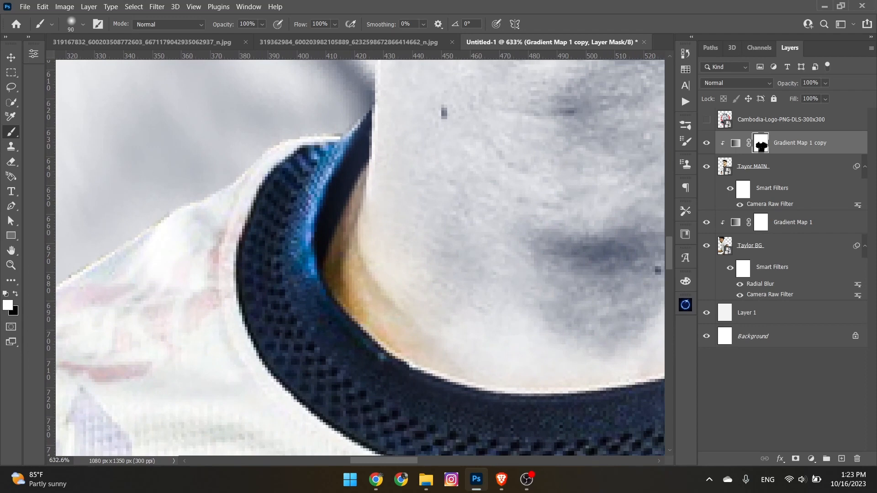
key("bracketleft")
key("bracketleft")
key("bracketleft")
key("bracketleft")
key("bracketleft")
key("bracketleft")
key("bracketleft")
mouse_move(351, 255)
left_mouse_down()
mouse_move(388, 320)
mouse_move(347, 297)
mouse_move(372, 219)
left_mouse_up()
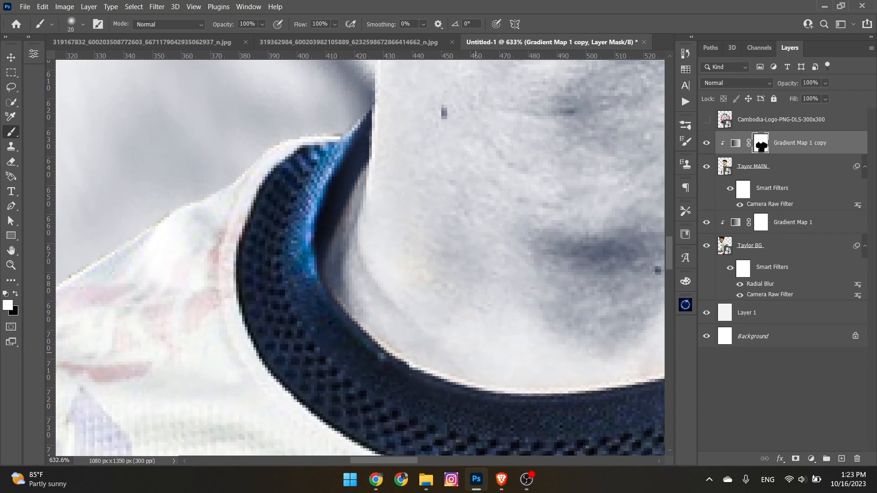
Paint black on the mask with a 20 px brush along the jersey's side edge and the cuff beside the arm.
scroll(362, 300, "down", 3)
scroll(330, 301, "down", 10)
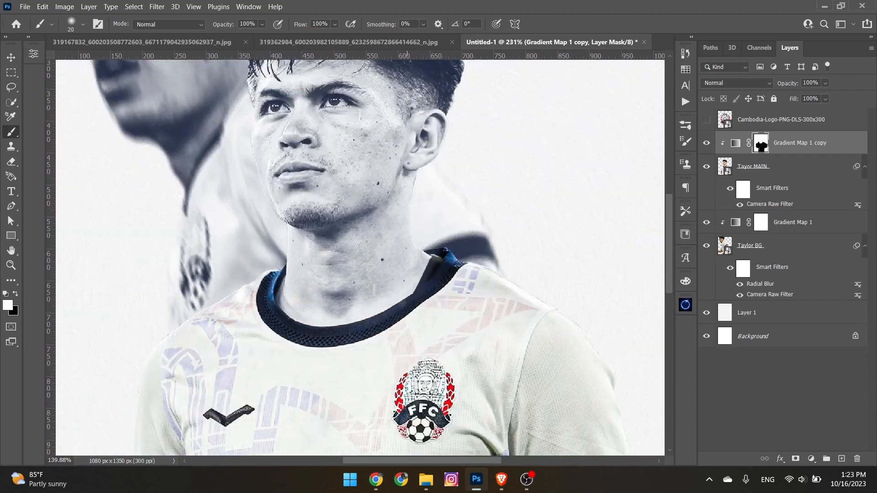
scroll(420, 337, "up", 8)
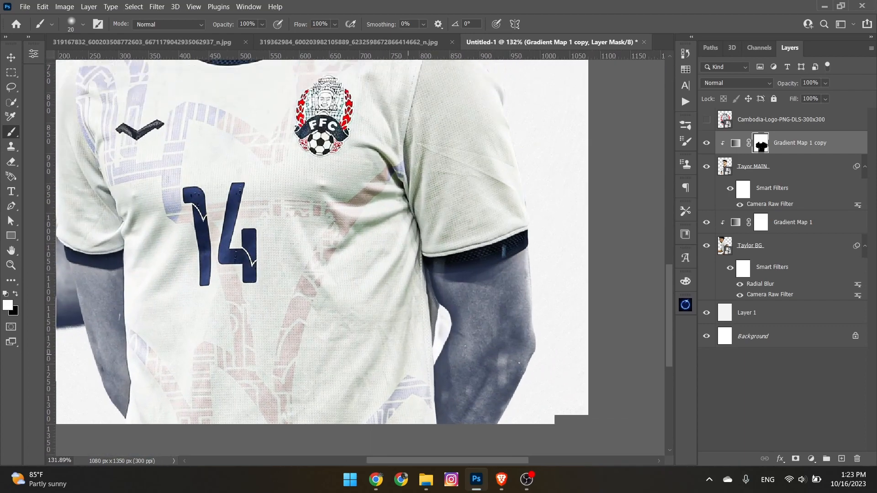
key("x")
scroll(432, 346, "up", 6)
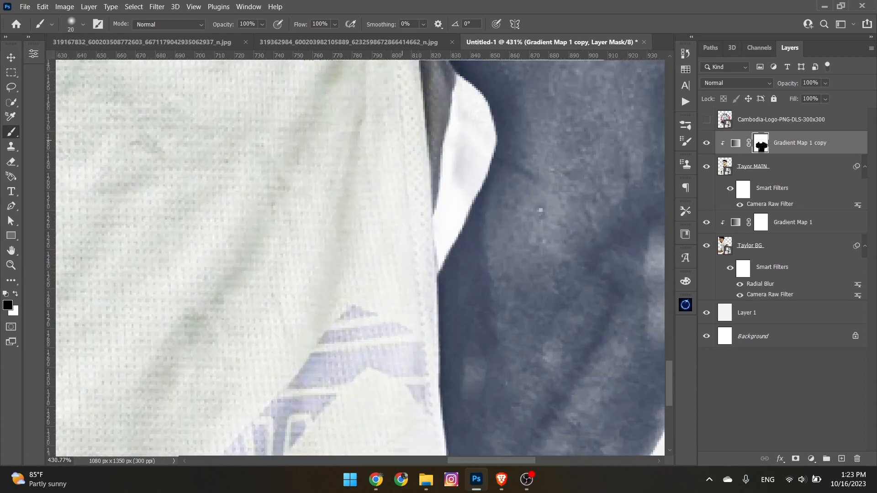
mouse_move(406, 177)
left_mouse_down()
mouse_move(415, 448)
mouse_move(421, 87)
mouse_move(466, 266)
mouse_move(448, 169)
left_mouse_up()
mouse_move(517, 128)
left_mouse_down()
mouse_move(578, 121)
mouse_move(389, 229)
mouse_move(426, 227)
mouse_move(526, 191)
left_mouse_up()
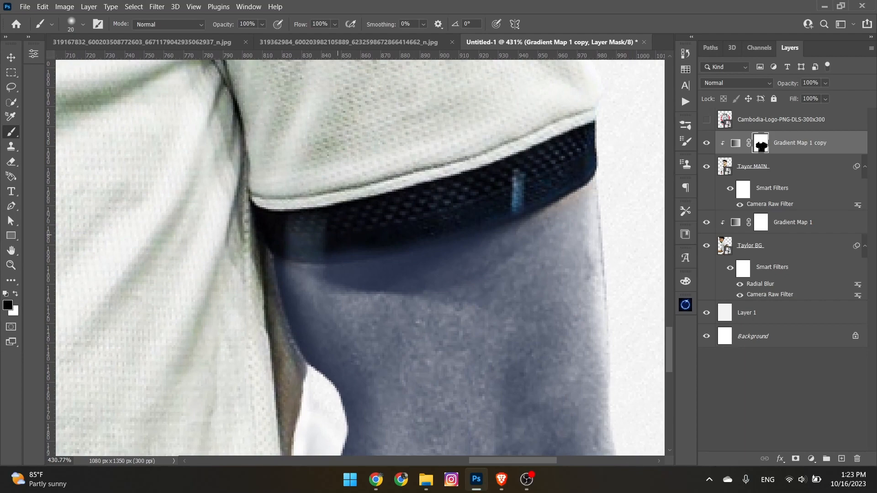
Paint white on the mask along the arm at the edge of the sleeve cuff to keep the skin navy-toned.
scroll(517, 187, "down", 5)
scroll(541, 171, "up", 6)
key("x")
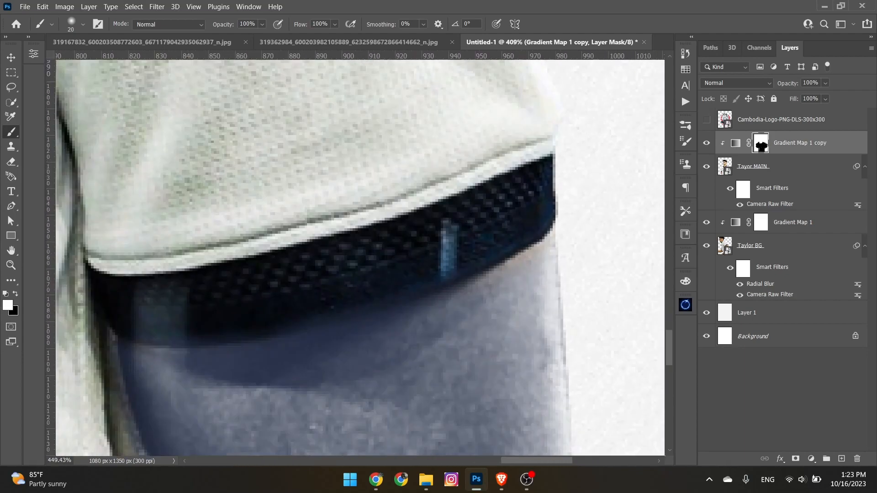
scroll(543, 245, "down", 7)
left_click_drag(315, 268, 421, 274)
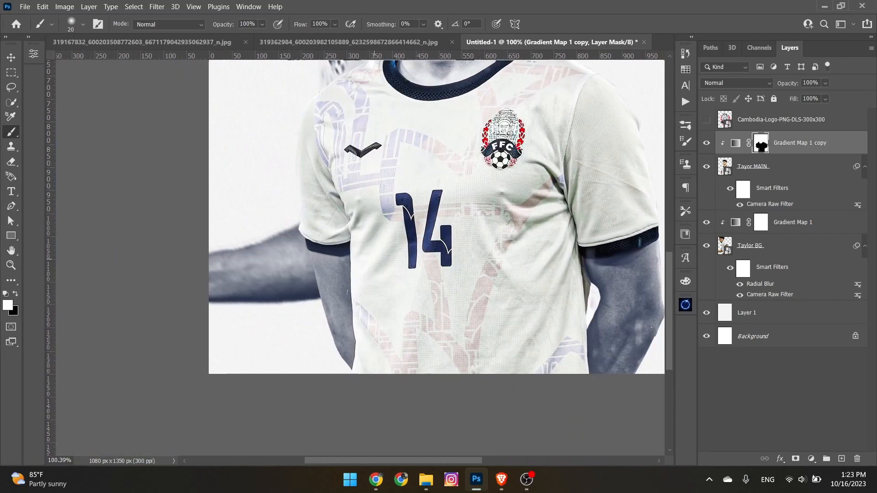
scroll(361, 285, "up", 2)
scroll(275, 424, "down", 5)
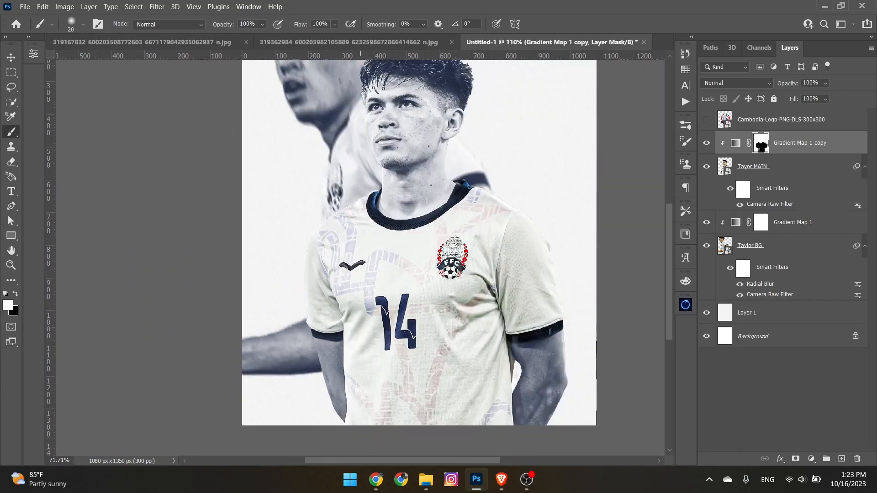
scroll(314, 242, "up", 2)
scroll(381, 283, "up", 3)
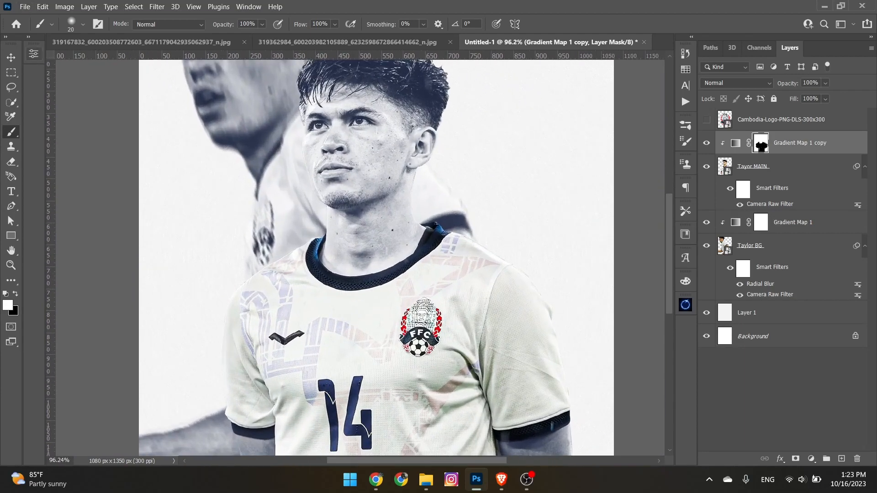
left_click(110, 206)
scroll(310, 203, "down", 3)
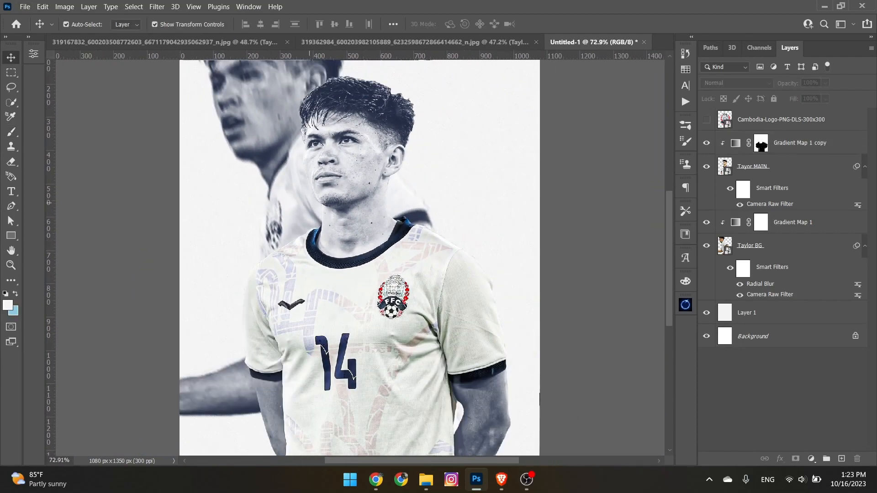
Paint black with a 175 px brush on the background player's gradient map mask over his jersey to restore its original colours.
left_click(407, 204)
left_click(761, 223)
key("b")
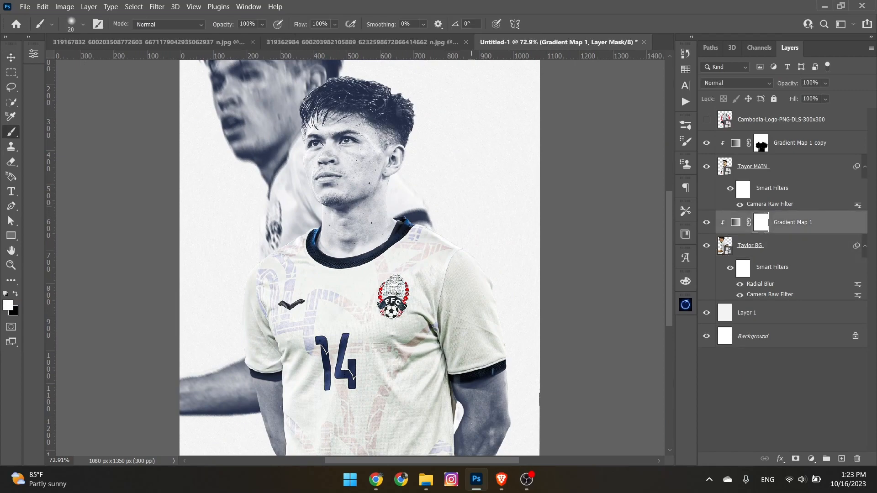
scroll(288, 215, "up", 6)
key("bracketright")
key("bracketright")
key("bracketright")
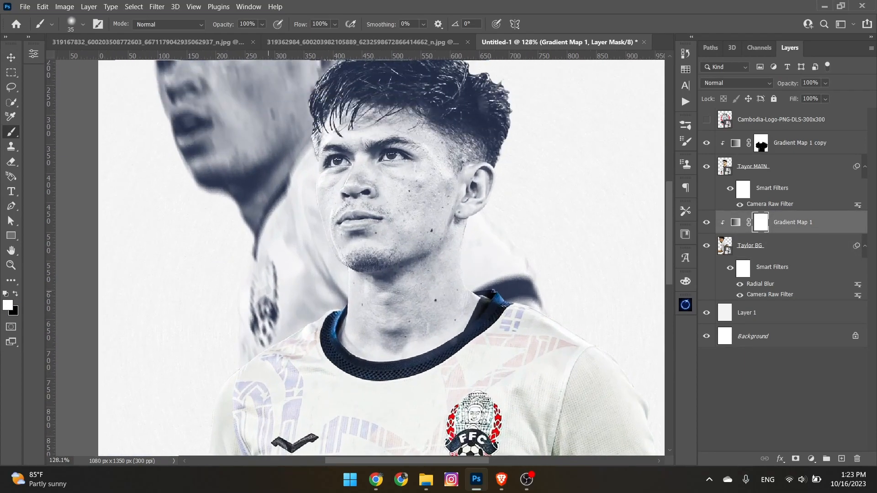
scroll(382, 258, "down", 2)
key("bracketright")
key("bracketright")
key("bracketright")
key("bracketright")
key("bracketright")
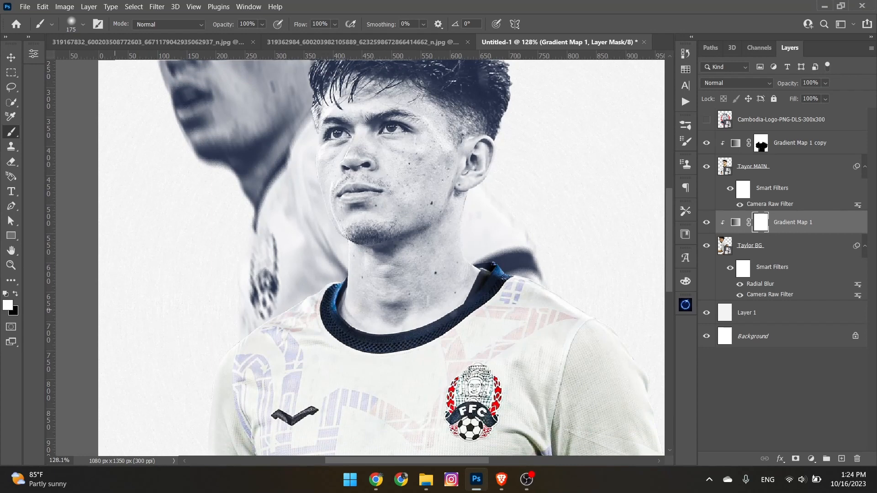
key("x")
mouse_move(274, 311)
left_mouse_down()
mouse_move(320, 247)
mouse_move(315, 185)
left_mouse_up()
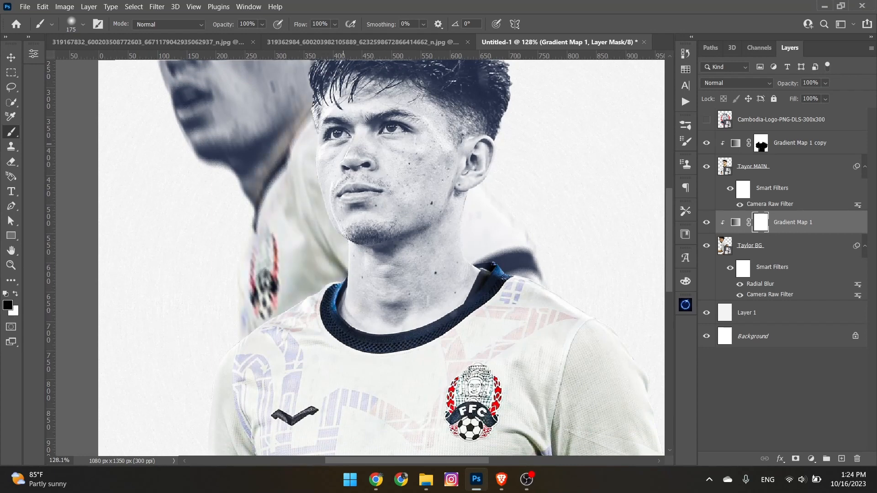
left_click_drag(490, 208, 519, 265)
scroll(411, 220, "up", 4)
key("x")
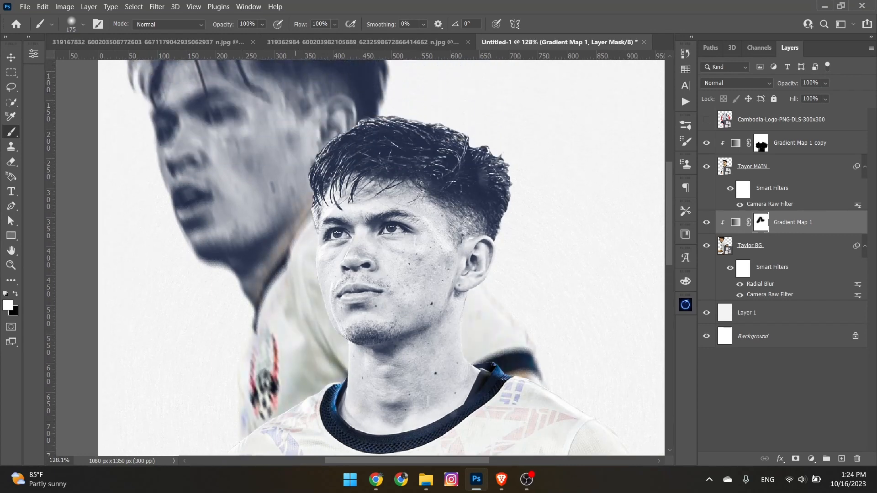
scroll(521, 292, "down", 5)
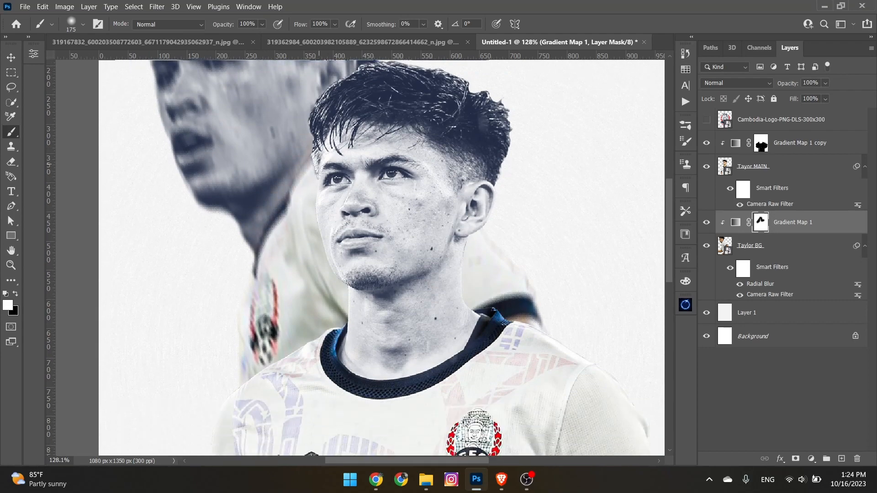
scroll(535, 289, "down", 1)
key("ctrl+0")
scroll(535, 290, "down", 1)
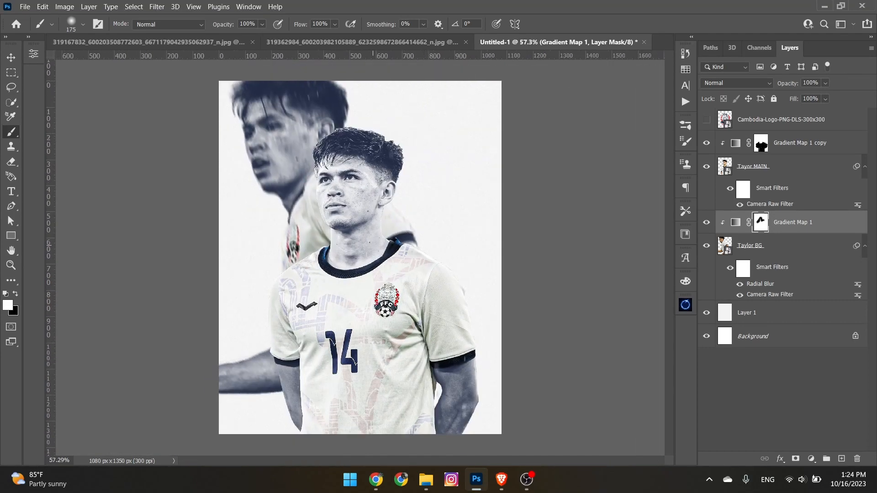
scroll(535, 289, "up", 2)
key("ctrl+0")
Place PATTERN 1.png from the Texture folder in the poster directly above the background player's Gradient Map 1 layer.
left_click(11, 57)
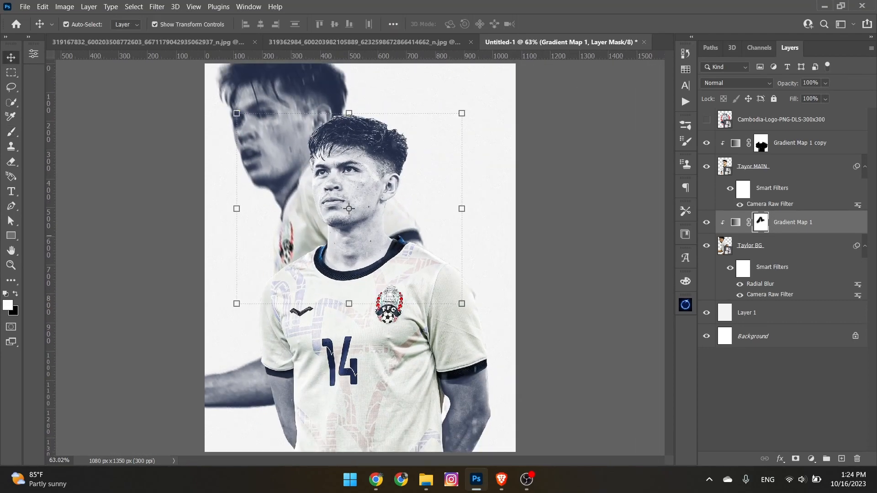
left_click(736, 223)
left_click(426, 479)
left_click(148, 155)
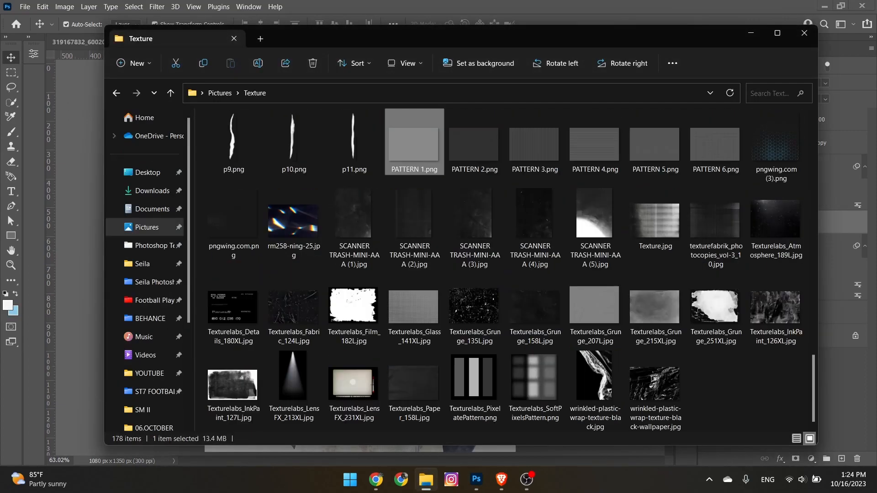
left_click_drag(415, 143, 476, 480)
left_click_drag(349, 209, 349, 210)
Rotate the placed pattern 90° clockwise and enlarge it until it covers the whole canvas.
right_click(434, 264)
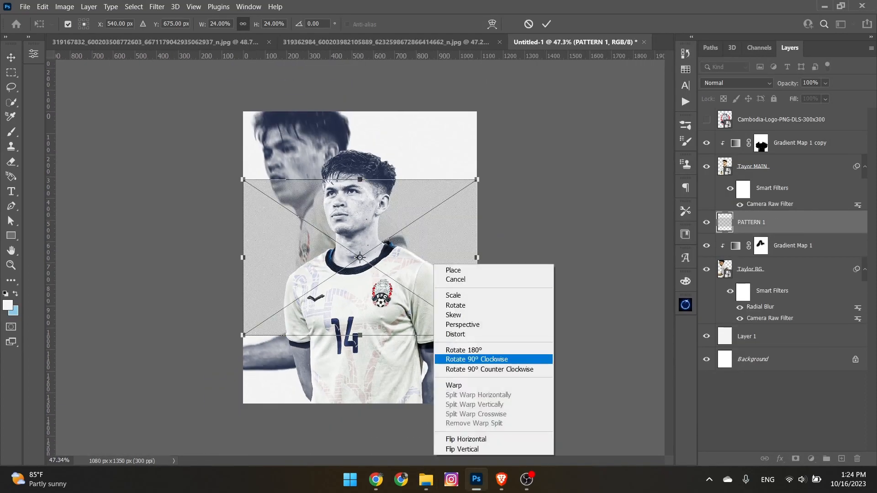
left_click(457, 360)
left_click_drag(438, 374, 482, 437)
key("Return")
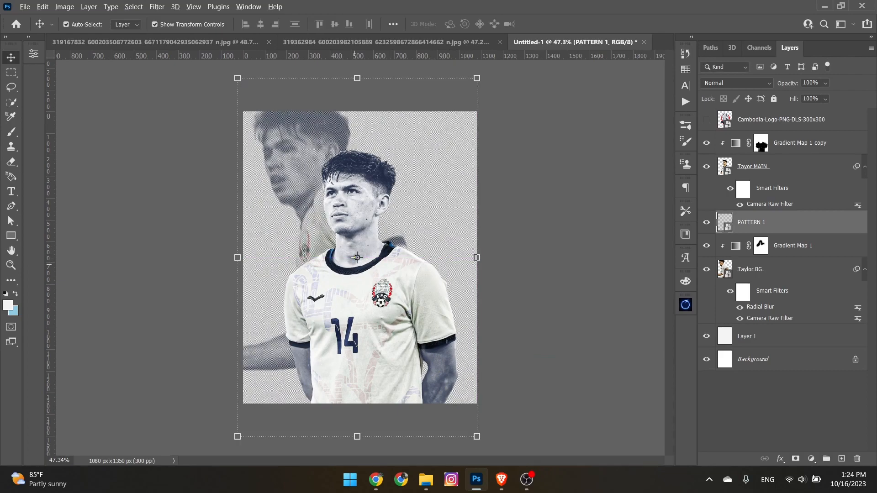
Set the PATTERN 1 layer's blend mode to Overlay.
scroll(361, 257, "up", 2)
left_click(737, 83)
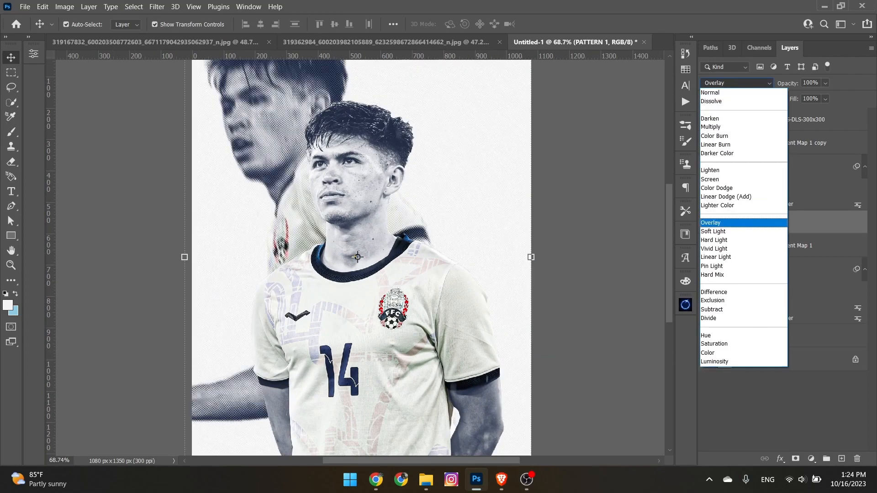
left_click(731, 223)
left_click(570, 196)
scroll(567, 196, "up", 3)
scroll(570, 192, "down", 1)
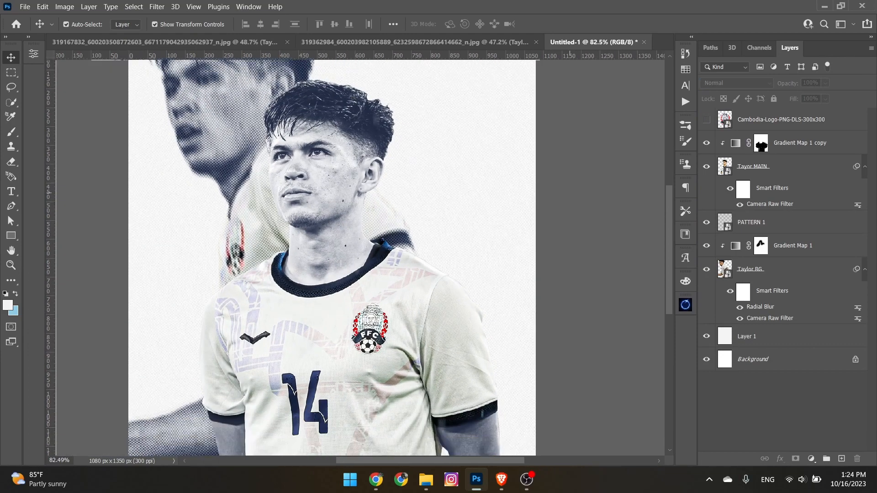
scroll(448, 246, "down", 3)
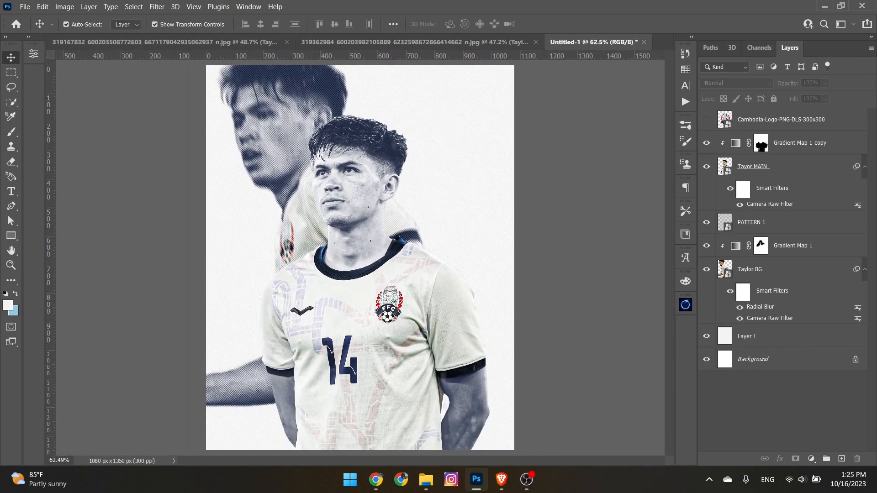
scroll(274, 224, "down", 1)
Edit the gradient of the main player's Gradient Map 1 copy, moving the colour midpoint to a location of 53%.
scroll(274, 224, "up", 4)
left_click(385, 186)
scroll(384, 186, "up", 2)
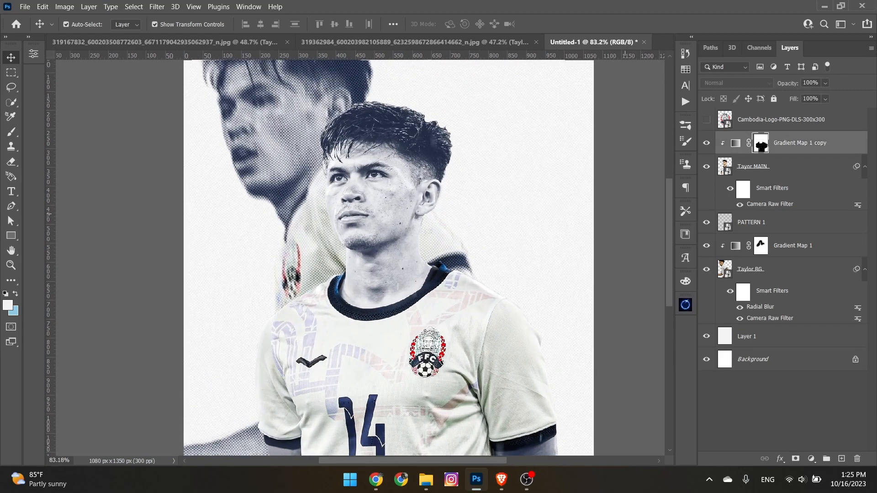
left_click(736, 143)
scroll(389, 259, "down", 1)
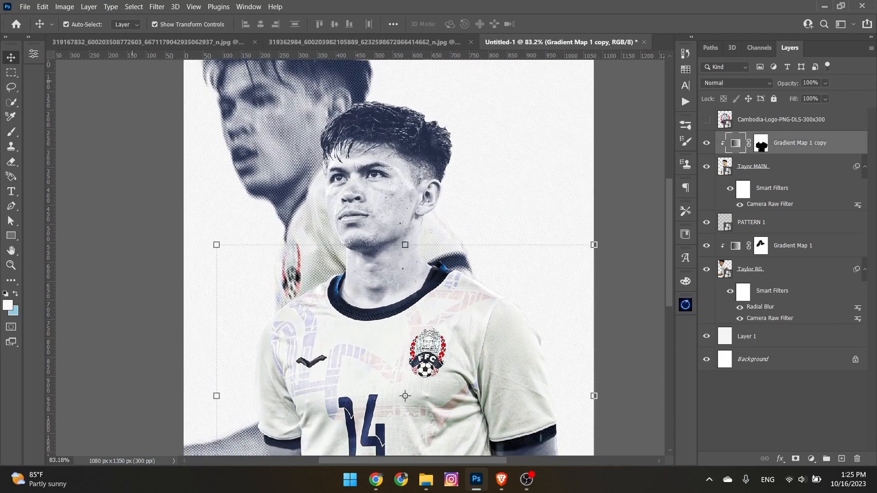
left_click(34, 54)
left_click(141, 90)
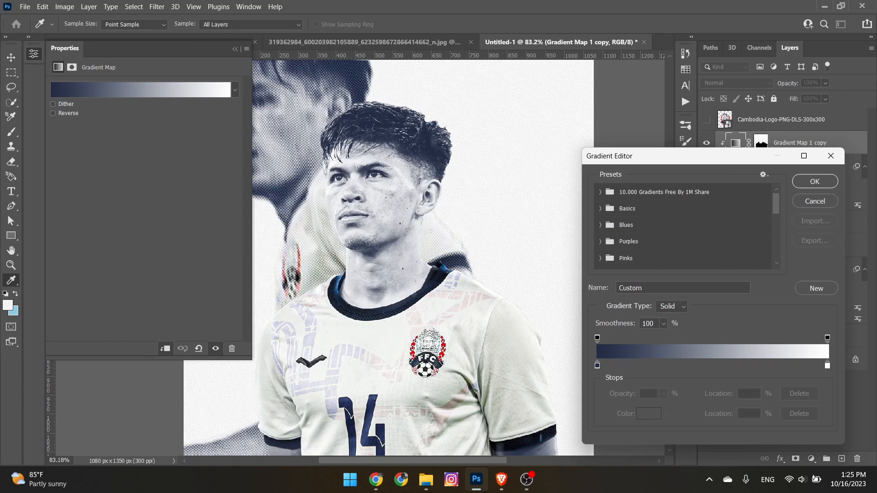
mouse_move(713, 361)
left_mouse_down()
mouse_move(689, 361)
mouse_move(720, 361)
left_mouse_up()
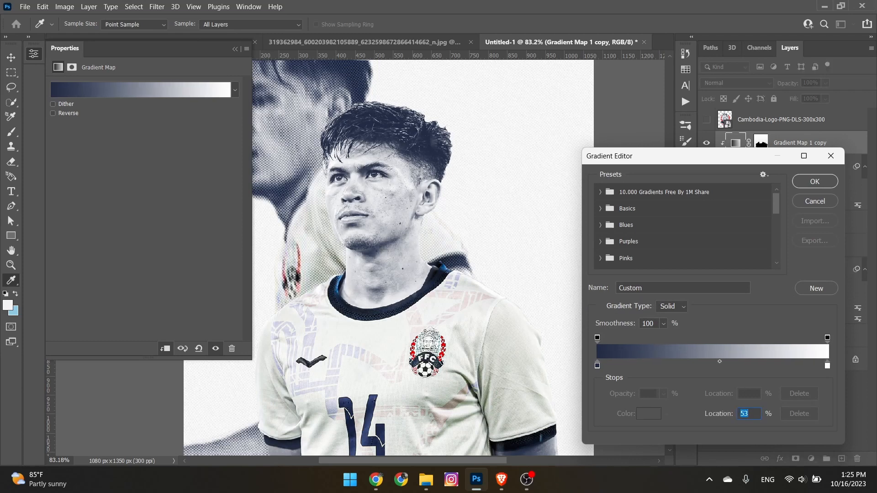
left_click(799, 414)
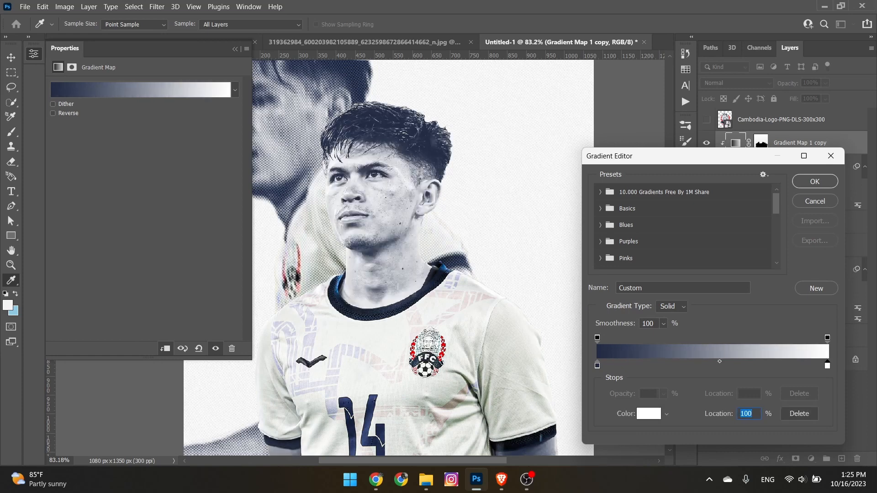
left_click_drag(719, 361, 733, 362)
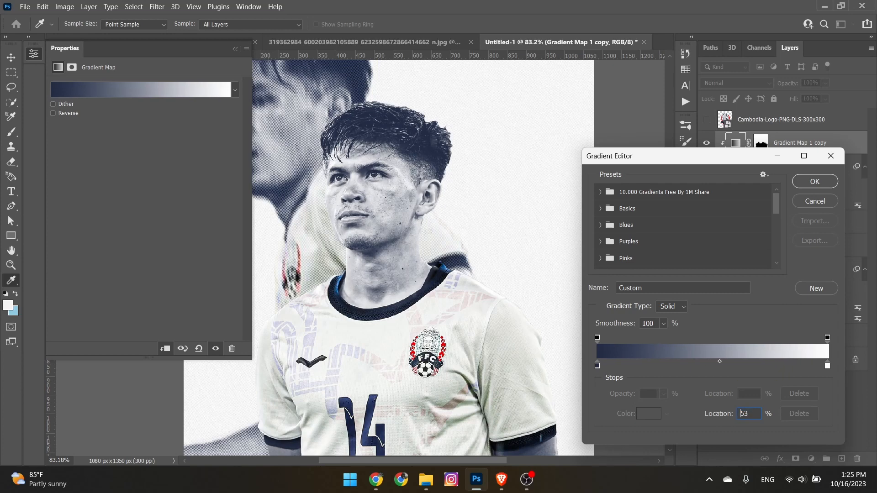
mouse_move(719, 362)
left_mouse_down()
mouse_move(701, 362)
mouse_move(719, 362)
left_mouse_up()
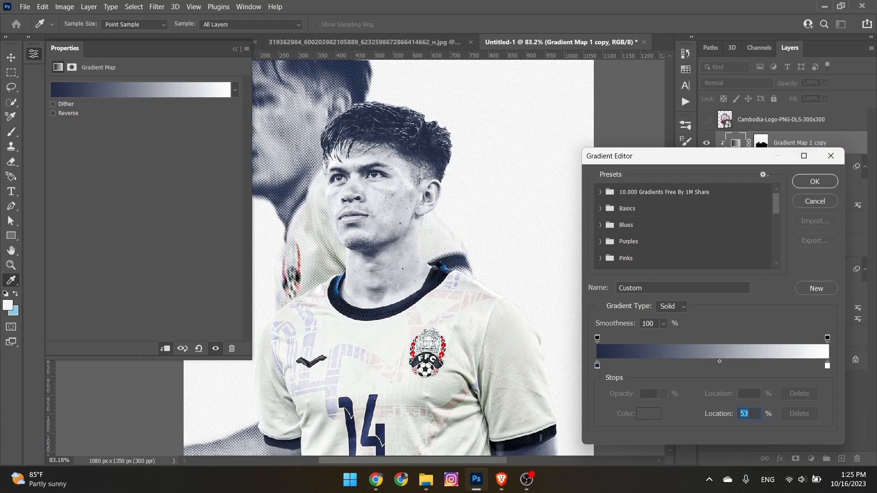
key("Return")
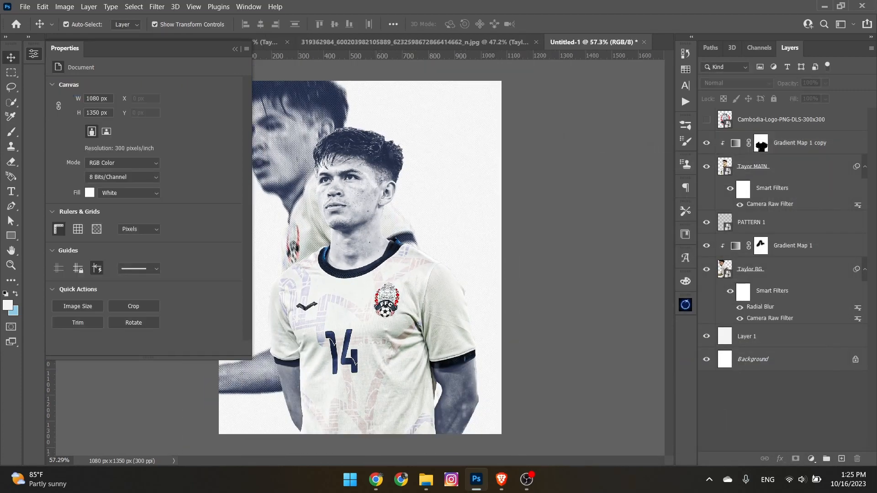
left_click(234, 49)
Draw a white rectangle shape of about 140 x 409 px over the main player's ear and neck.
scroll(398, 411, "up", 3)
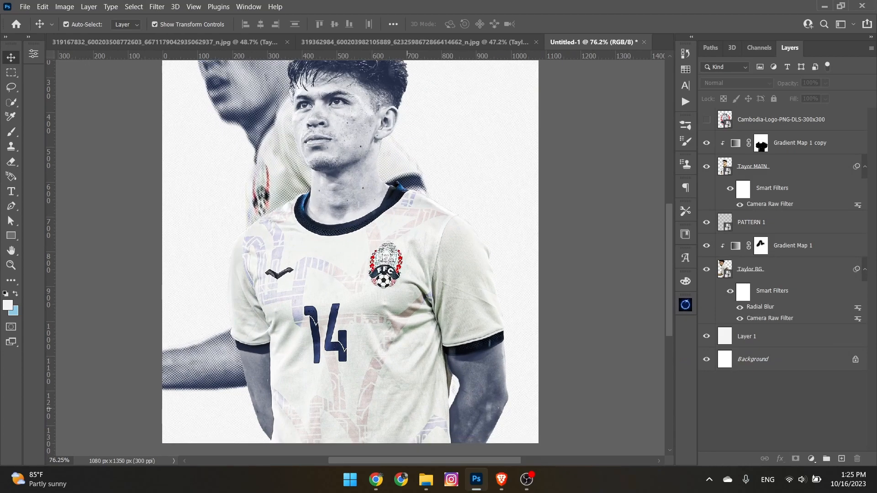
scroll(366, 375, "down", 4)
scroll(336, 365, "up", 3)
scroll(336, 320, "down", 3)
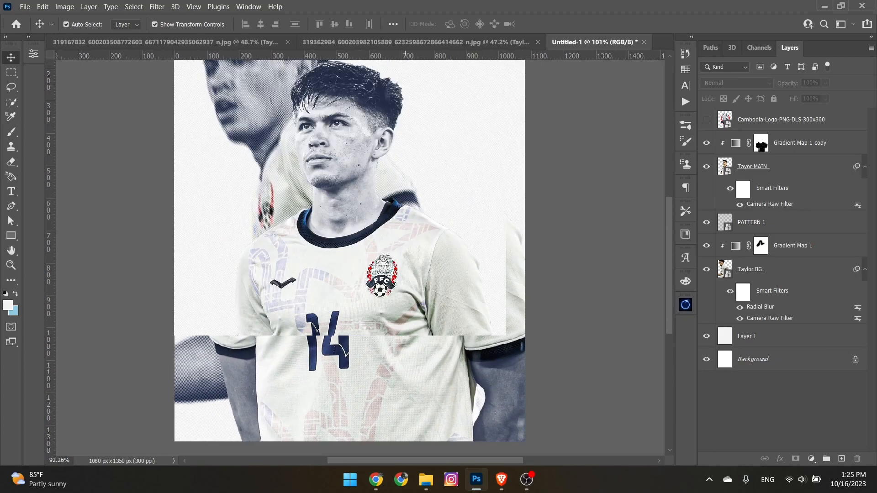
key("u")
scroll(347, 256, "up", 1)
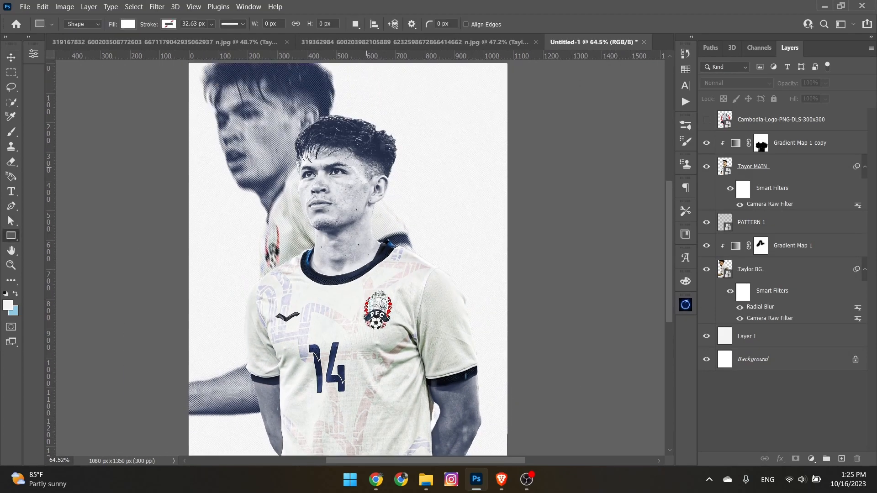
left_click_drag(367, 167, 408, 287)
Raise the rectangle's two right-hand corner points by about 50 px to turn it into a slanted panel.
key("a")
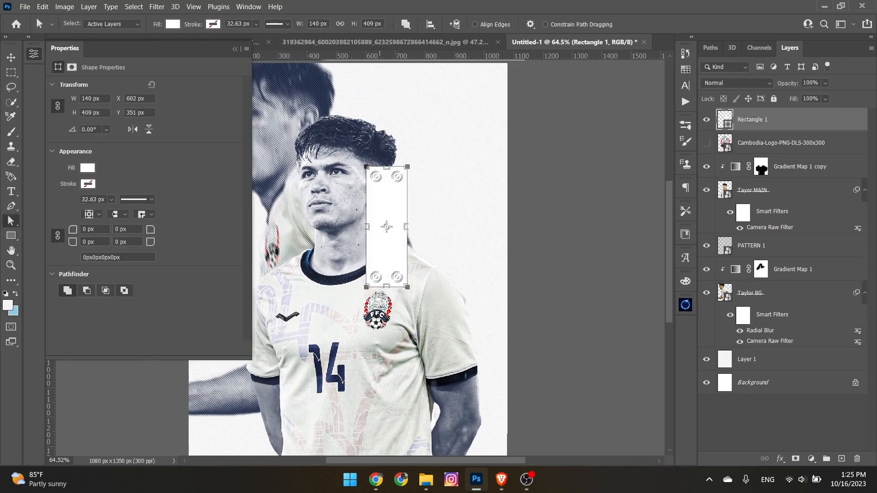
key("shift+Up")
key("shift+Up")
key("shift+Up")
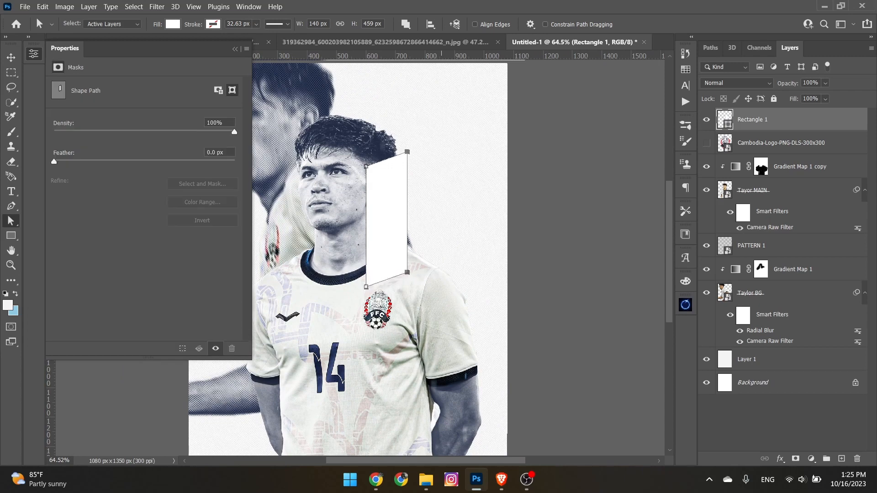
left_click(34, 54)
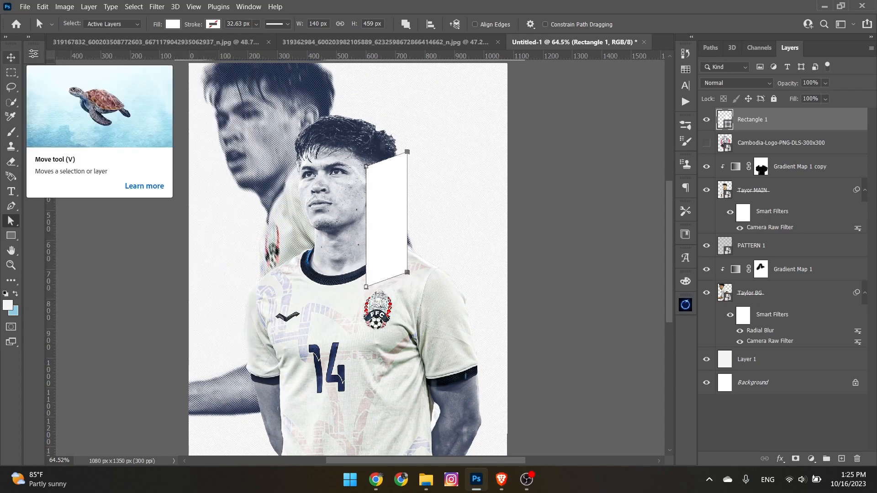
Fill the slanted panel with red and set its blend mode to Vivid Light.
left_click(11, 57)
left_click(685, 69)
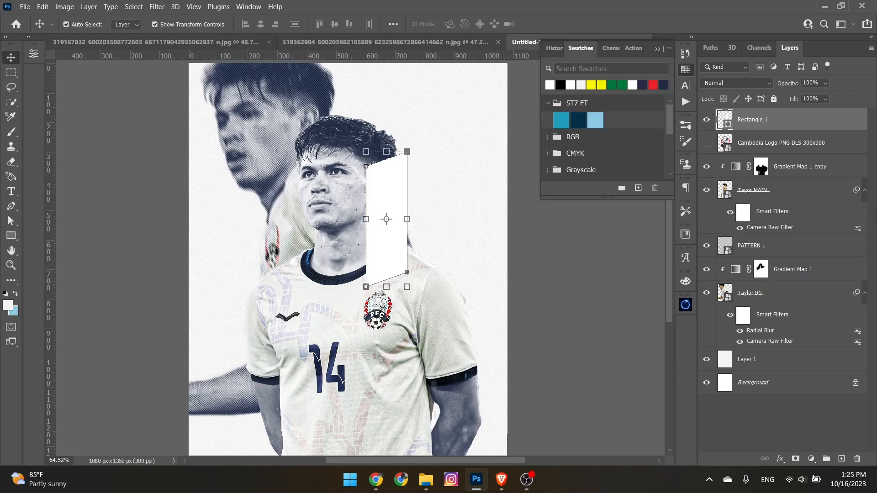
left_click(652, 85)
left_click(737, 83)
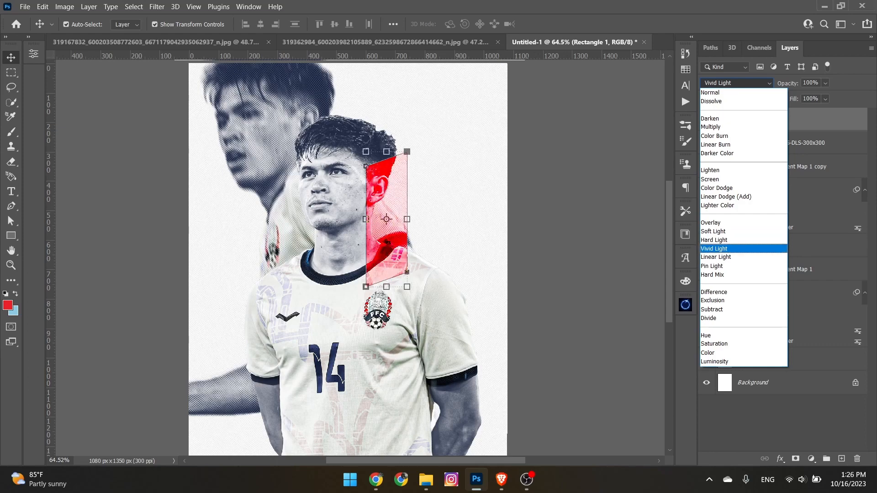
left_click(714, 249)
left_click(577, 229)
Move the red panel over the background player's badge and the left shoulder of the main jersey.
scroll(480, 222, "down", 1)
left_click_drag(399, 216, 290, 236)
left_click(508, 256)
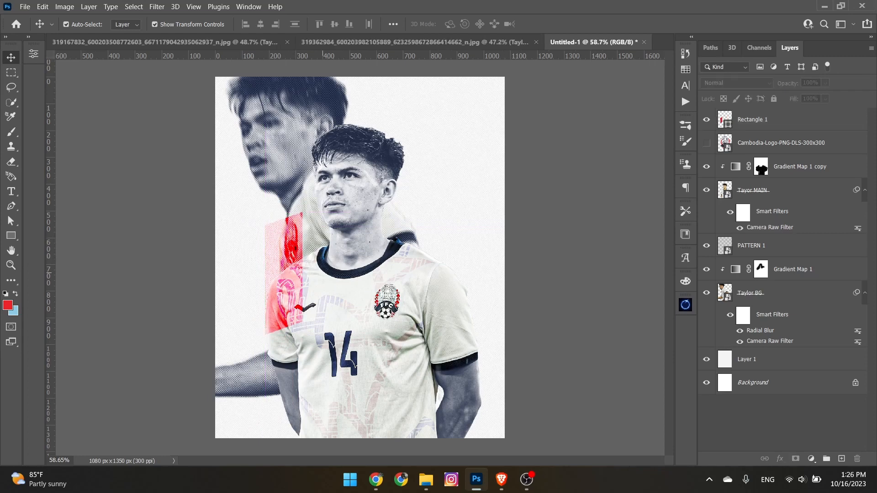
Duplicate the red panel, place the copy over the jersey's opposite shoulder, and fill it with dark navy.
left_click(287, 274)
key("ctrl+j")
left_click_drag(287, 275, 435, 241)
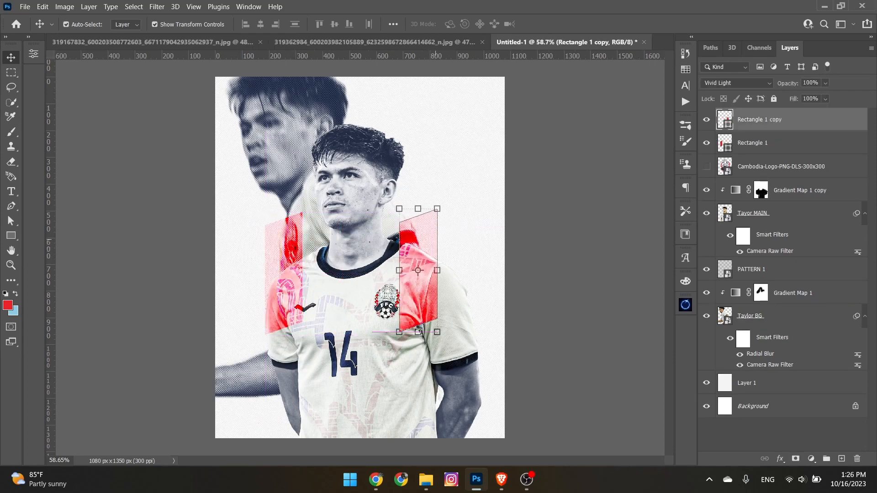
left_click(685, 69)
left_click(664, 85)
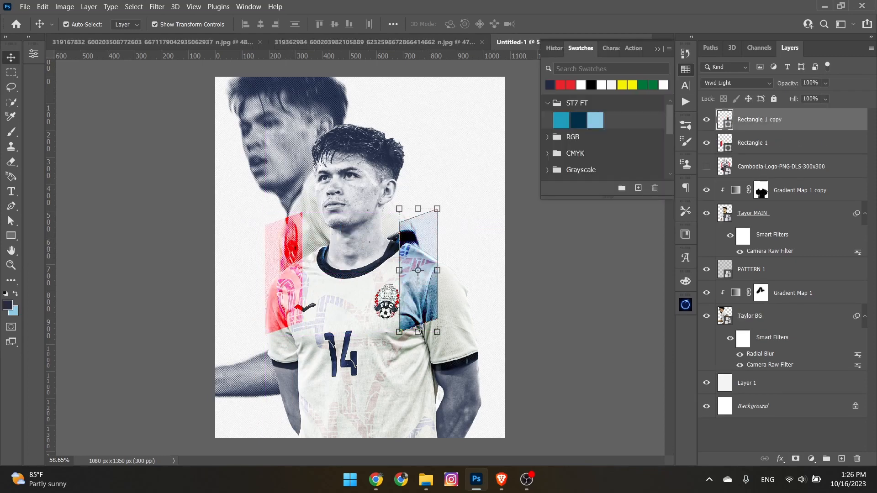
left_click(541, 240)
Scale the navy panel to about 61% and position it beside the team badge on the main jersey.
left_click_drag(416, 257, 383, 226)
left_click_drag(388, 196, 409, 247)
left_click_drag(402, 349, 402, 313)
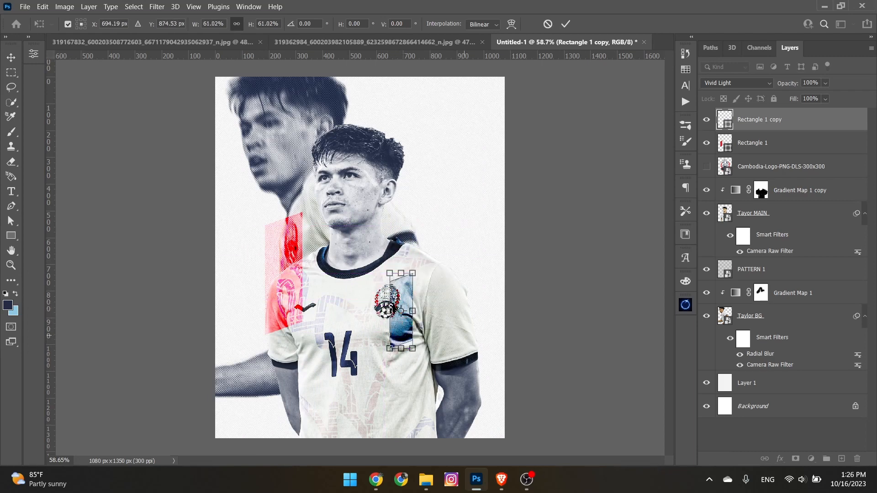
key("Return")
Duplicate the red panel, scale the copy to about 184%, and place it over the lower right of the jersey.
left_click_drag(291, 261, 357, 398)
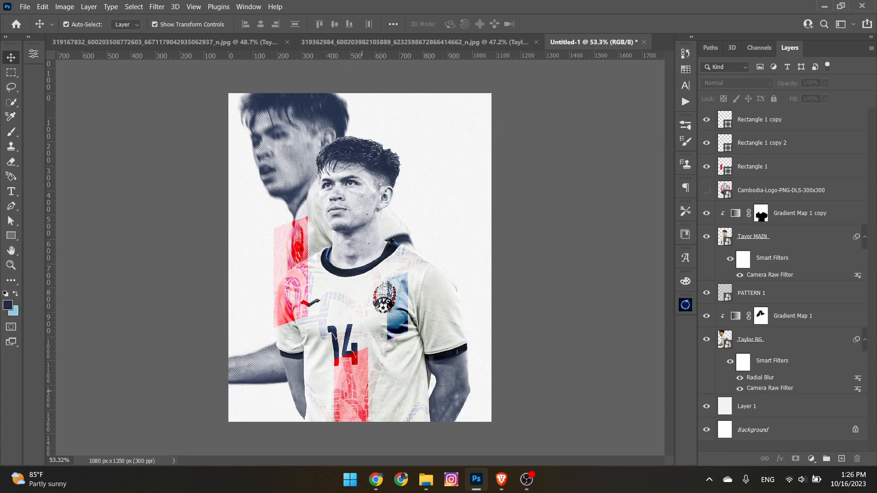
left_click_drag(368, 366, 492, 378)
scroll(476, 375, "down", 1)
left_click_drag(483, 408, 406, 385)
left_click_drag(447, 343, 431, 376)
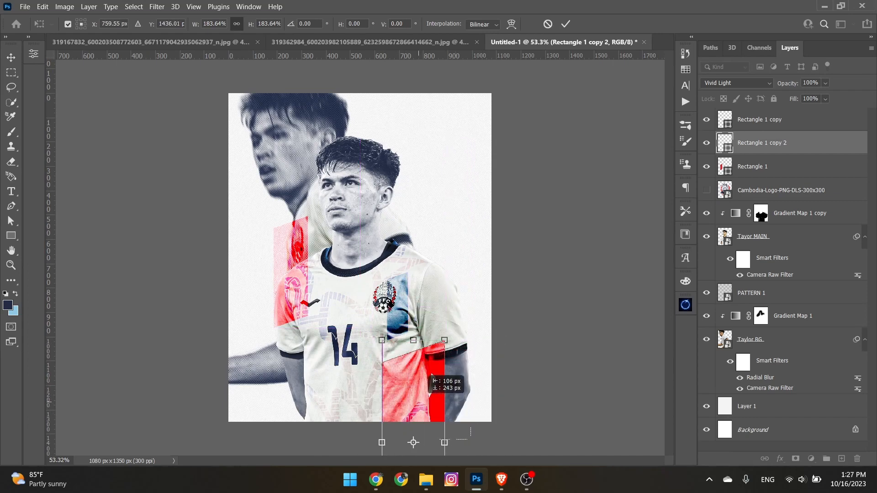
left_click(565, 23)
Set the enlarged red panel's blend mode to Color.
left_click(737, 82)
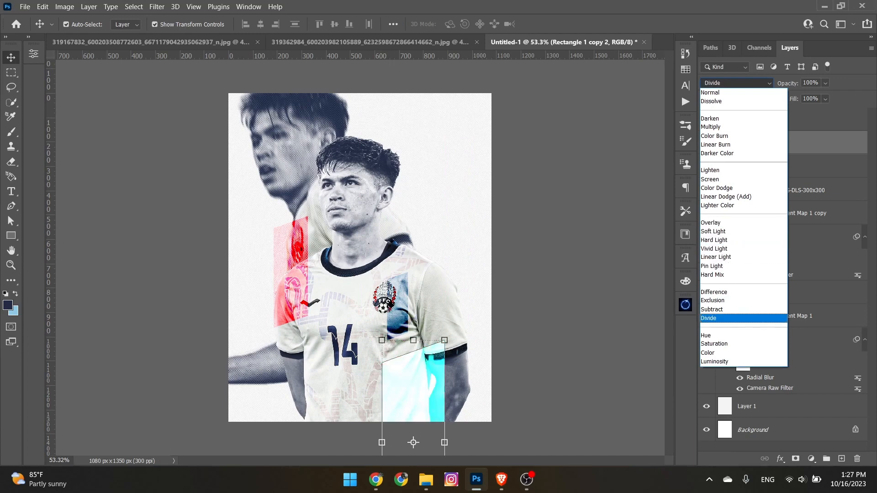
left_click(713, 354)
left_click(567, 357)
scroll(390, 402, "up", 2)
scroll(389, 402, "down", 1)
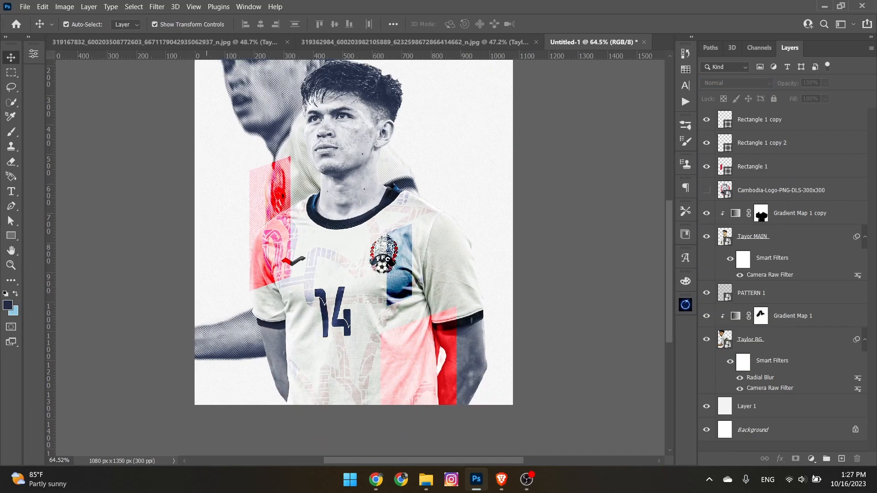
Move the enlarged red panel to the poster's lower left, aligning its left edge with the upper red panel.
left_click_drag(435, 383, 311, 344)
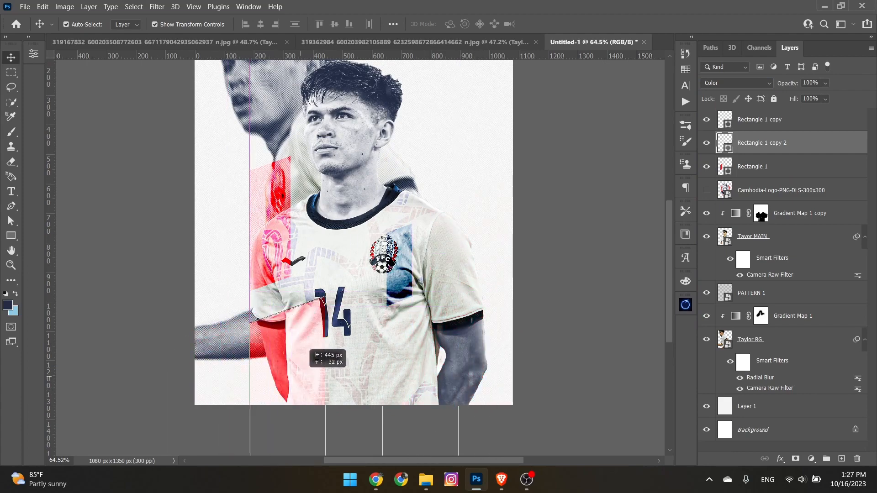
left_click_drag(297, 376, 297, 376)
left_click(176, 361)
scroll(274, 320, "down", 2)
scroll(279, 306, "up", 1)
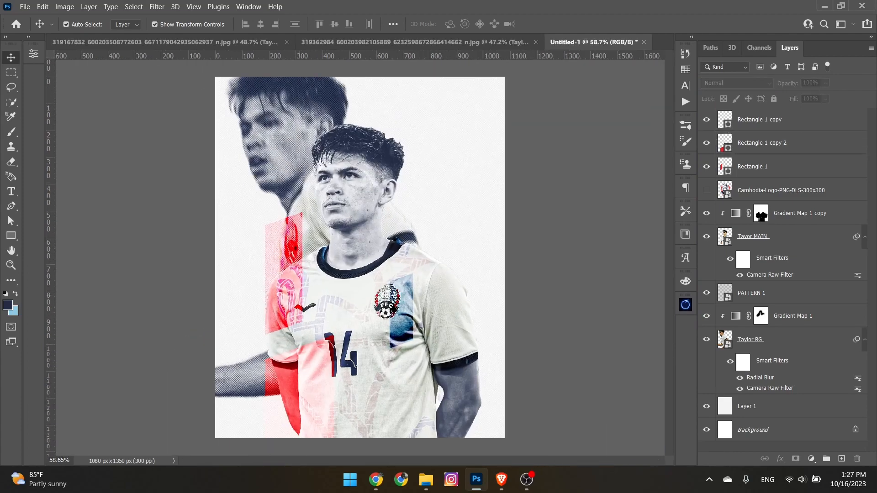
Reposition the upper red panel beside the main player's neck, extending down over the jersey's swoosh.
left_click_drag(281, 298, 308, 270)
left_click(530, 242)
scroll(423, 245, "down", 2)
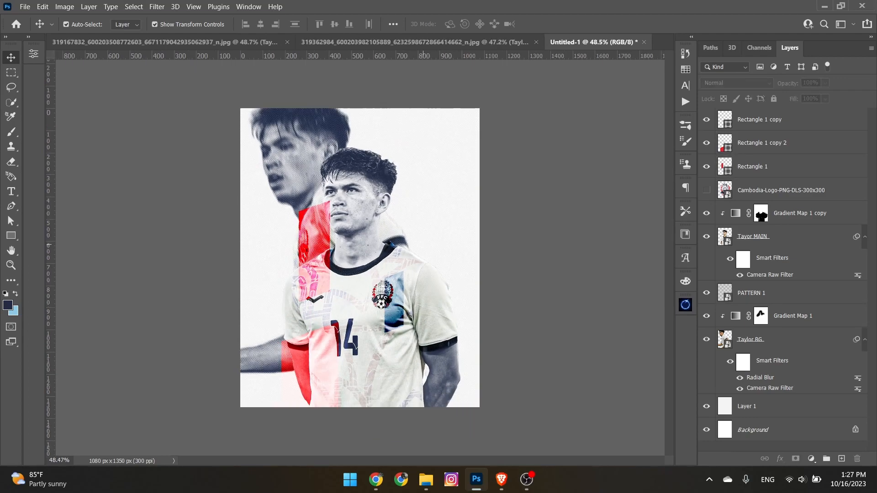
scroll(423, 245, "up", 2)
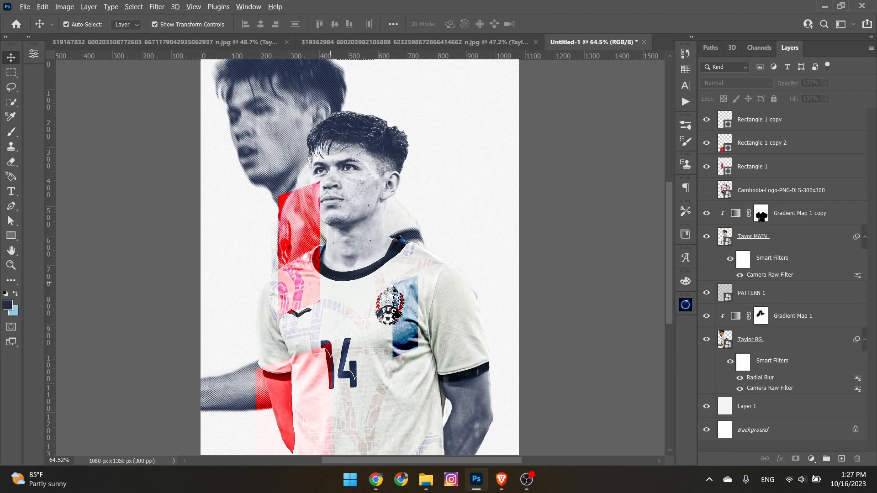
scroll(331, 283, "down", 1)
left_click_drag(308, 236, 309, 257)
left_click(530, 256)
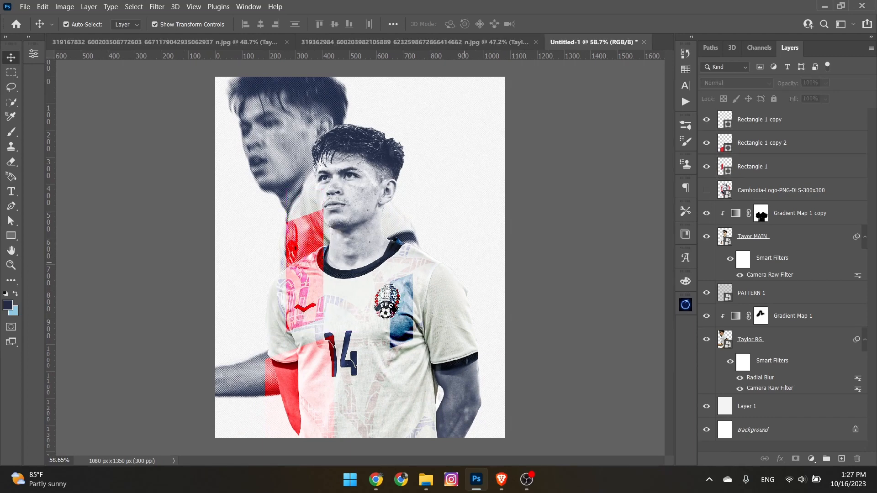
scroll(360, 257, "down", 1)
Duplicate the lower red panel over the right half of the main player's head and recolour the copy green.
left_click(308, 380)
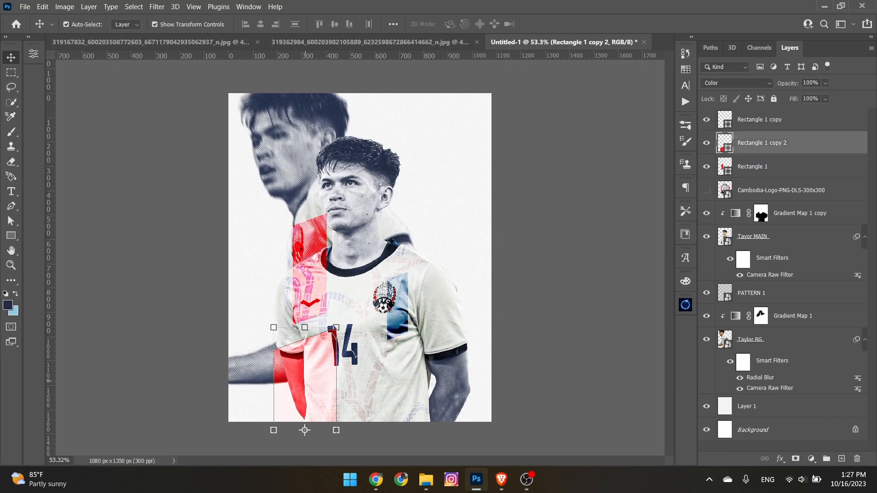
left_click_drag(298, 387, 383, 181)
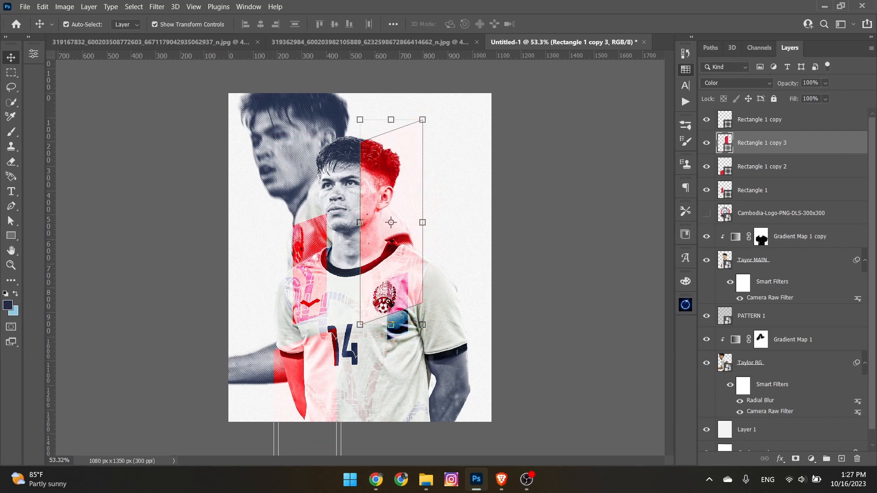
left_click(686, 70)
left_click(642, 85)
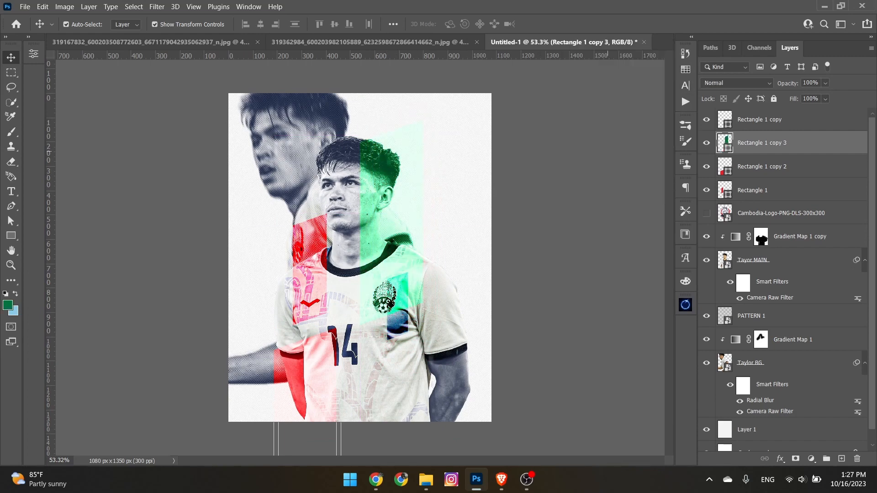
Move the green panel up the poster and place its layer beneath the main player, directly above PATTERN 1.
left_click_drag(392, 234, 392, 198)
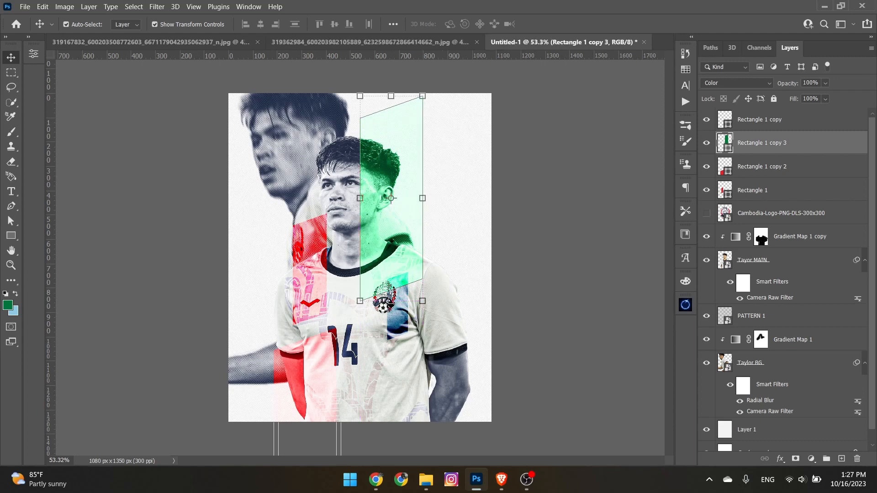
left_click_drag(759, 143, 758, 288)
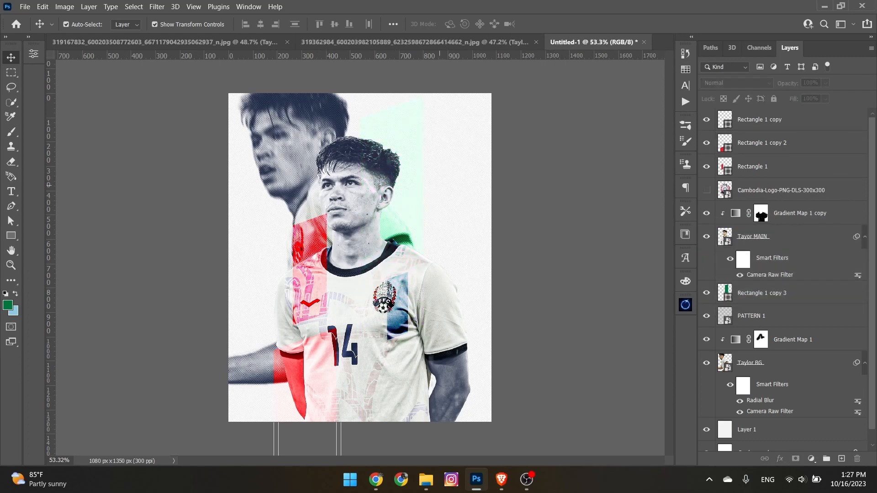
Duplicate the green panel onto the poster's right edge and place the copy's layer above the main player.
left_click_drag(414, 180, 462, 260)
left_click(206, 235)
scroll(323, 251, "down", 1)
scroll(323, 251, "up", 2)
scroll(323, 251, "down", 2)
left_click(536, 192)
left_click(392, 216)
left_click_drag(772, 294, 772, 206)
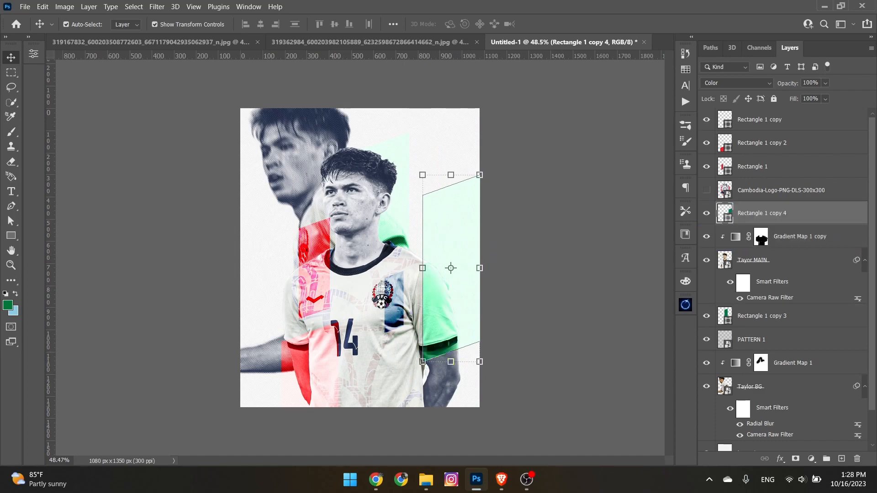
Recolour the green panel at the poster's right edge yellow.
scroll(360, 258, "up", 1)
left_click(685, 68)
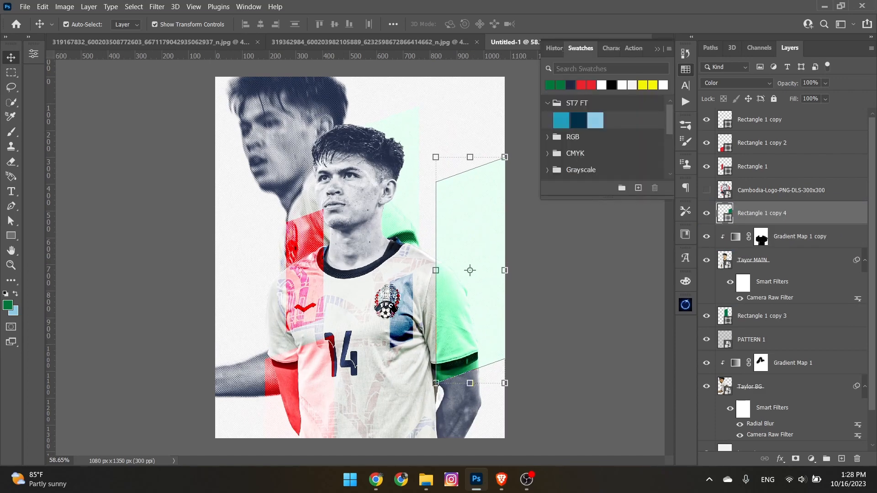
left_click(566, 269)
scroll(549, 271, "down", 2)
scroll(526, 274, "up", 1)
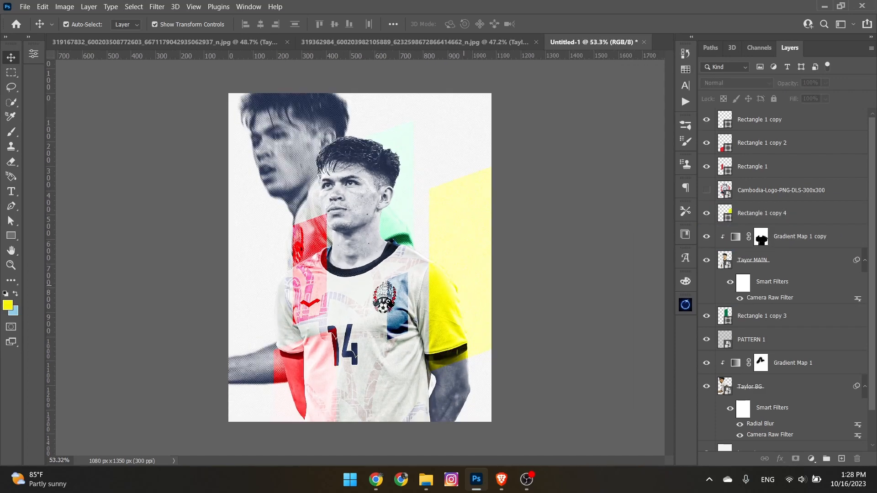
Move the yellow panel to the poster's top edge over the background player's head and scale it down.
left_click_drag(473, 283, 335, 53)
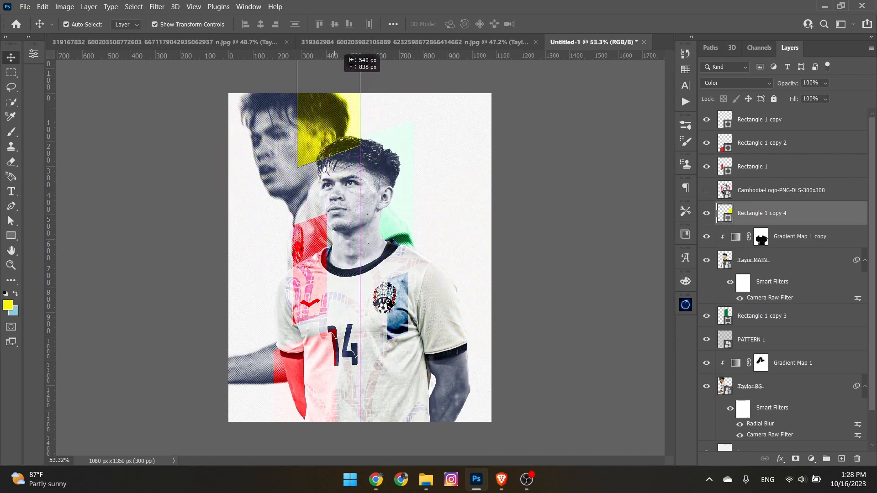
left_click_drag(334, 84, 334, 85)
left_click(335, 84)
mouse_move(308, 114)
left_mouse_down()
mouse_move(284, 122)
mouse_move(291, 115)
mouse_move(284, 131)
mouse_move(314, 115)
mouse_move(305, 132)
mouse_move(314, 112)
left_mouse_up()
left_click_drag(360, 68, 342, 68)
left_click_drag(325, 101, 335, 129)
Place the KHMER FLAG image and move it to the poster's lower-left corner.
left_click(596, 201)
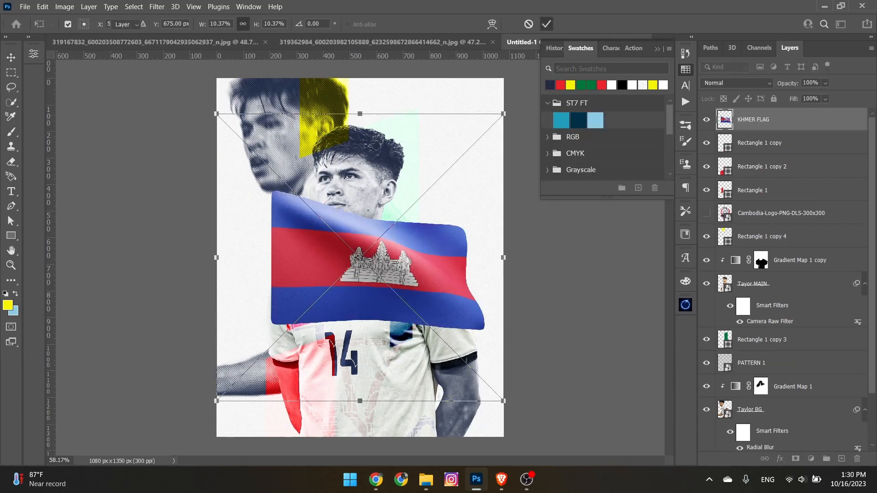
key("Return")
scroll(415, 255, "down", 2)
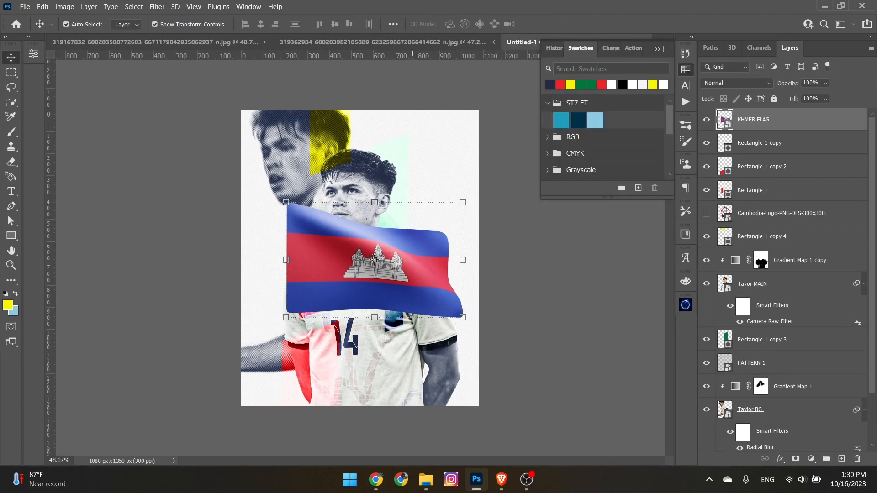
left_click_drag(415, 255, 351, 381)
Apply a Gaussian Blur filter to the KHMER FLAG layer.
left_click(157, 7)
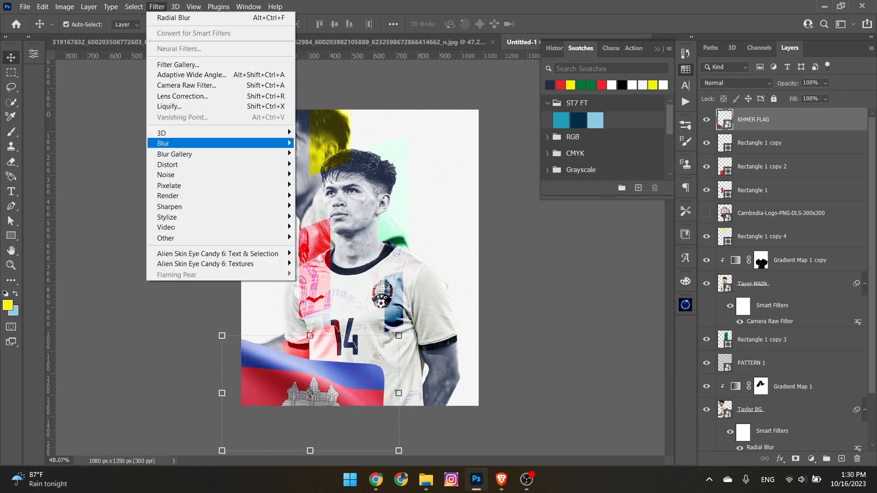
mouse_move(165, 143)
left_click(326, 185)
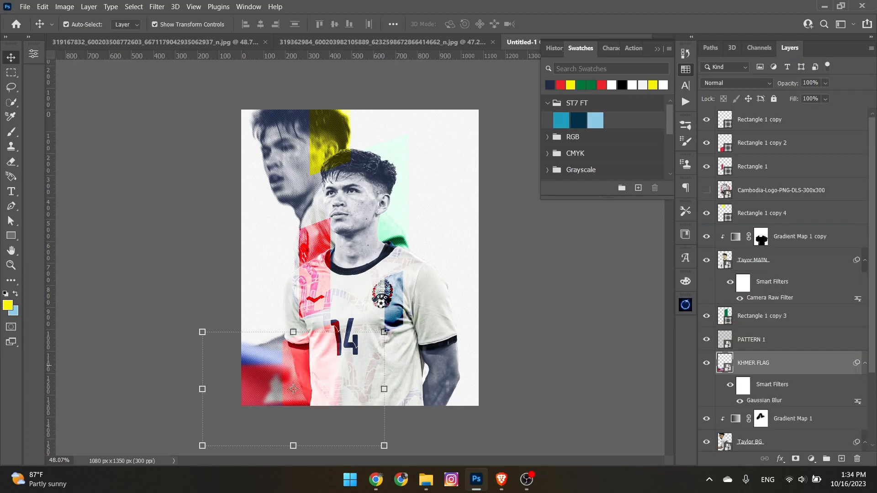
Lock the PATTERN 1 layer and move the flag to the poster's right edge, behind the main player's shoulder.
left_click(777, 339)
left_click(774, 99)
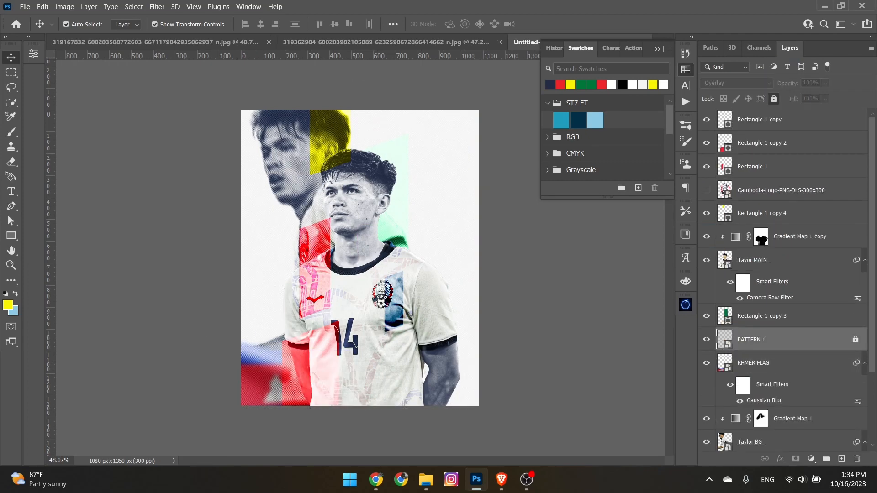
left_click(754, 363)
left_click_drag(252, 357, 442, 285)
key("ctrl+0")
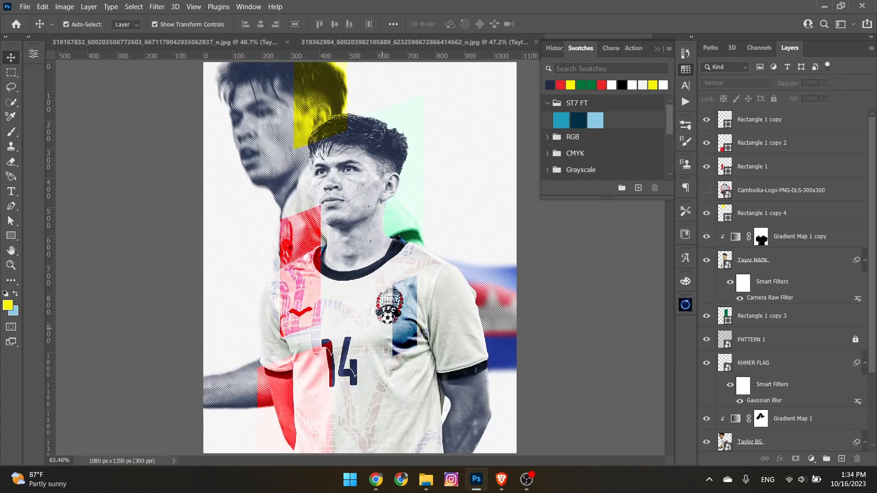
key("ctrl+minus")
Set the flag's Gaussian Blur radius to 4 pixels.
left_click(754, 363)
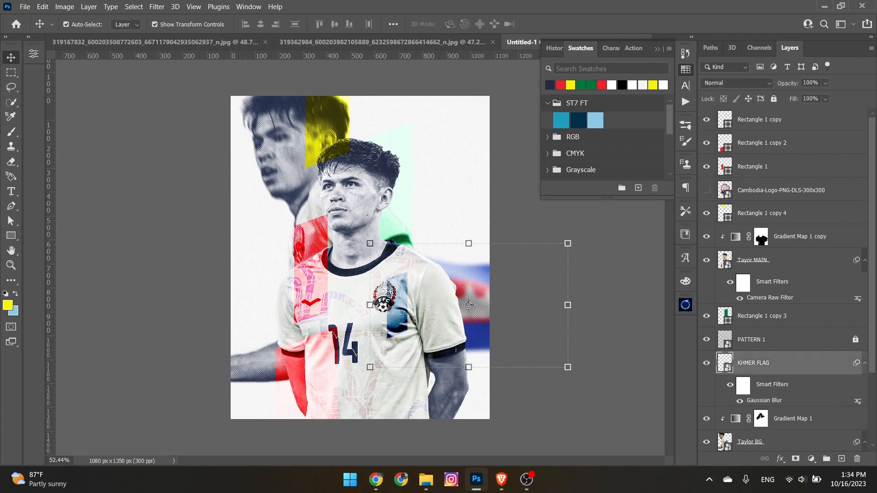
double_click(765, 400)
type("3.2")
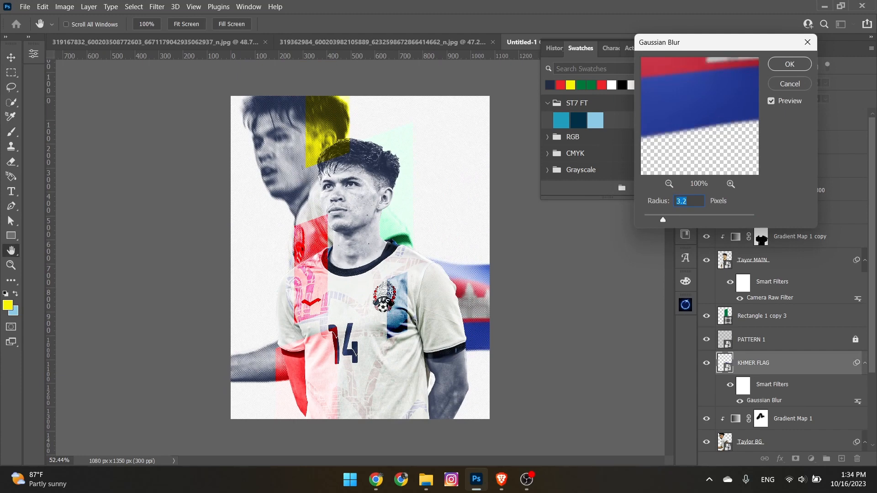
type("5")
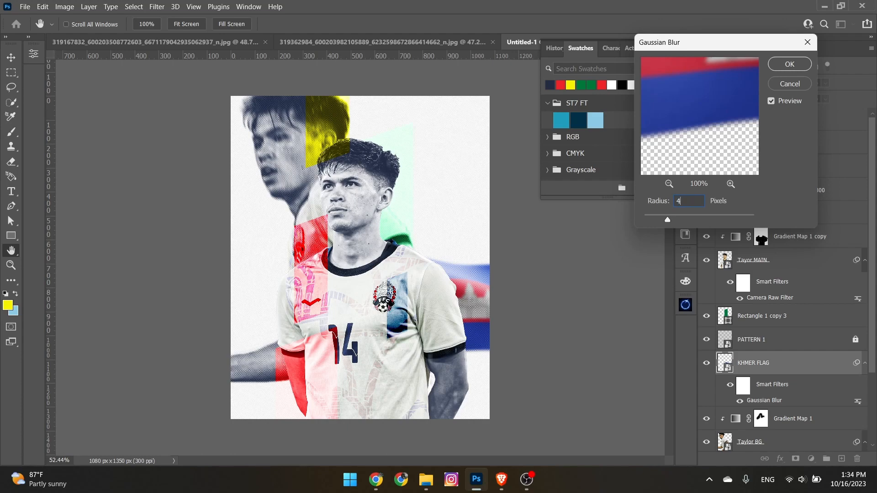
key("Return")
left_click(654, 277)
scroll(505, 320, "up", 4)
scroll(503, 326, "down", 2)
Rotate the flag to -5.44°, scale it to about 9.15%, and reposition it behind the main player's shoulder.
left_click(501, 327)
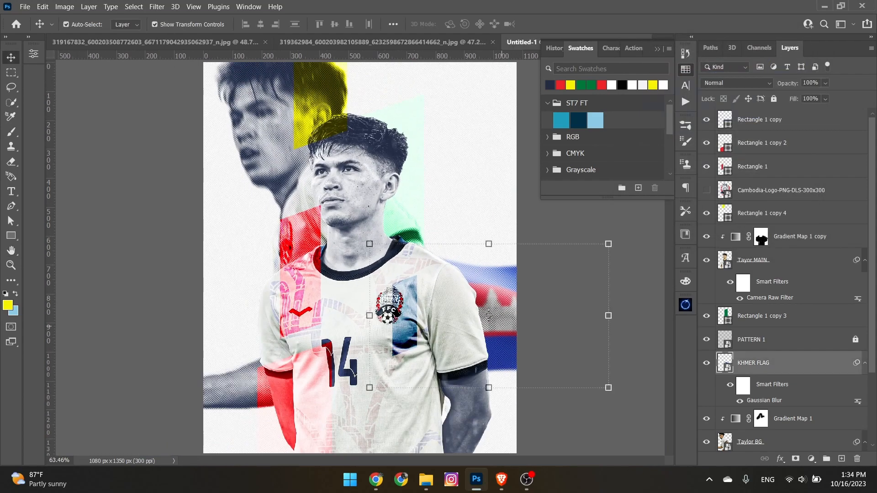
scroll(489, 315, "down", 2)
left_click_drag(368, 306, 373, 318)
left_click_drag(459, 329, 448, 327)
left_click_drag(461, 297, 452, 296)
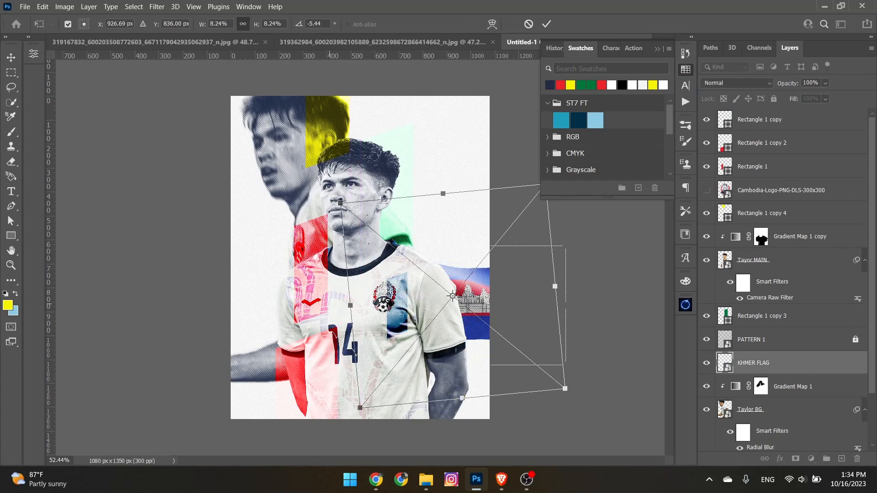
left_click_drag(351, 306, 328, 308)
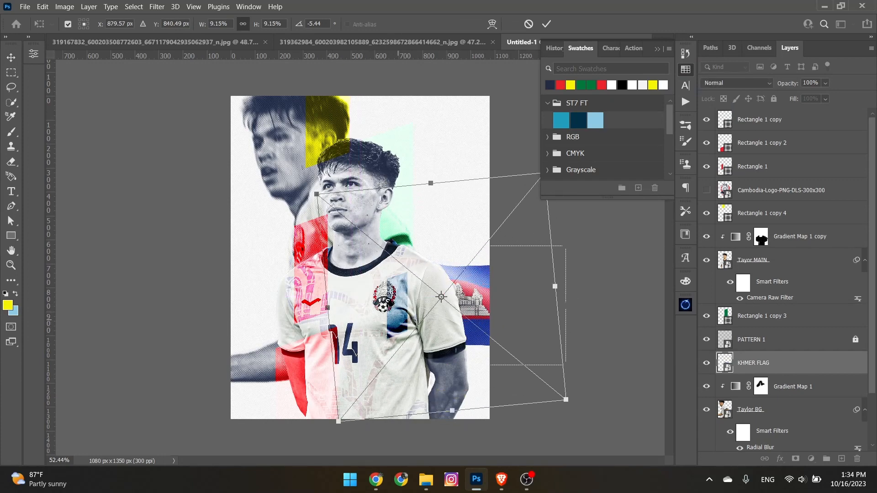
left_click_drag(397, 321, 418, 292)
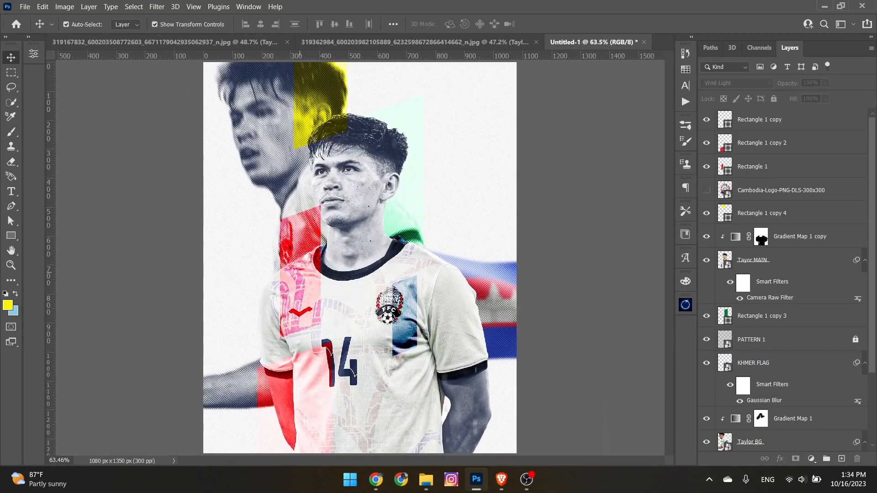
Duplicate the upper red panel over the main player's arm at lower right and set the copy's blend mode to Color.
left_click(300, 273)
left_click_drag(307, 226, 470, 319)
scroll(450, 361, "down", 2)
left_click(737, 83)
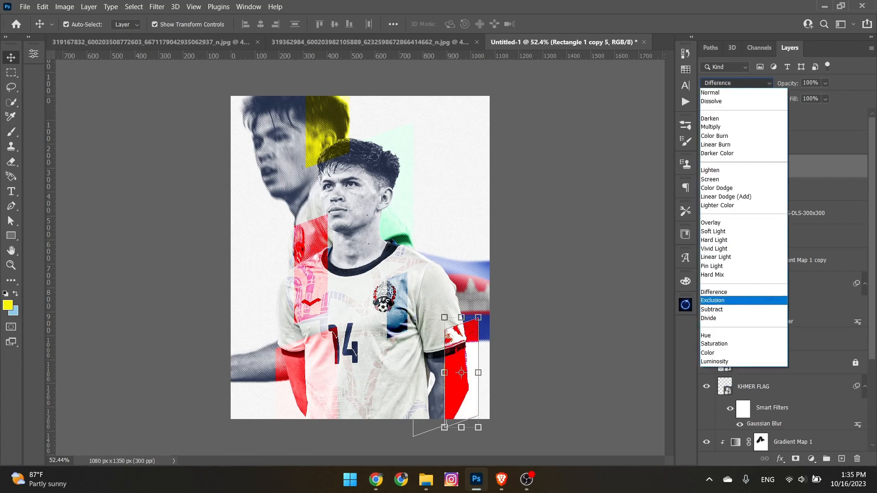
left_click(731, 353)
Recolour the panel over the arm dark navy and move it further down toward the poster's bottom edge.
left_click(685, 69)
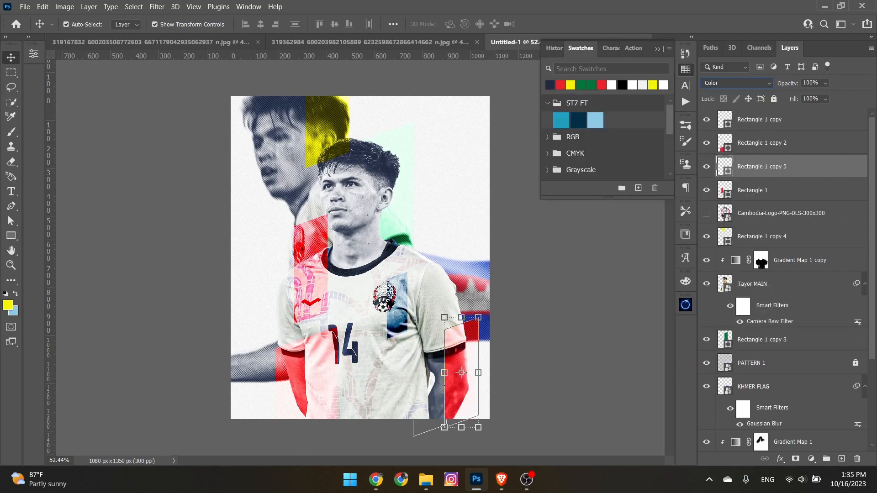
left_click(550, 85)
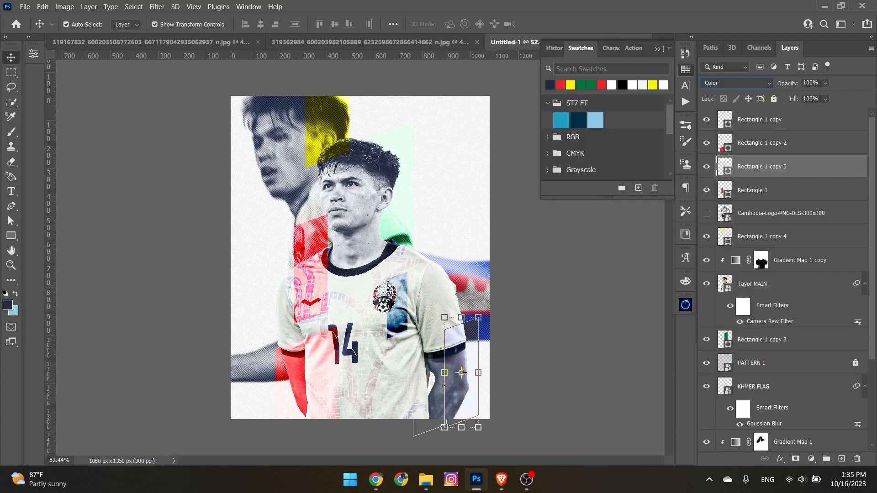
left_click(526, 256)
left_click_drag(461, 339, 461, 375)
left_click(512, 371)
scroll(457, 381, "up", 4)
scroll(457, 380, "down", 3)
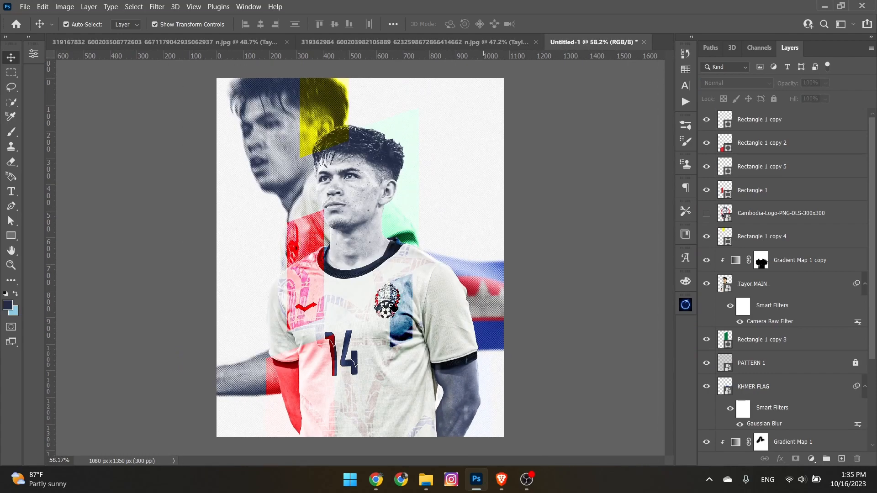
Add a two-line title reading PAKISTAN and CAMBODIA in 47 pt TUPAC MAGRATH at the poster's upper right.
scroll(386, 286, "up", 2)
left_click_drag(386, 287, 380, 379)
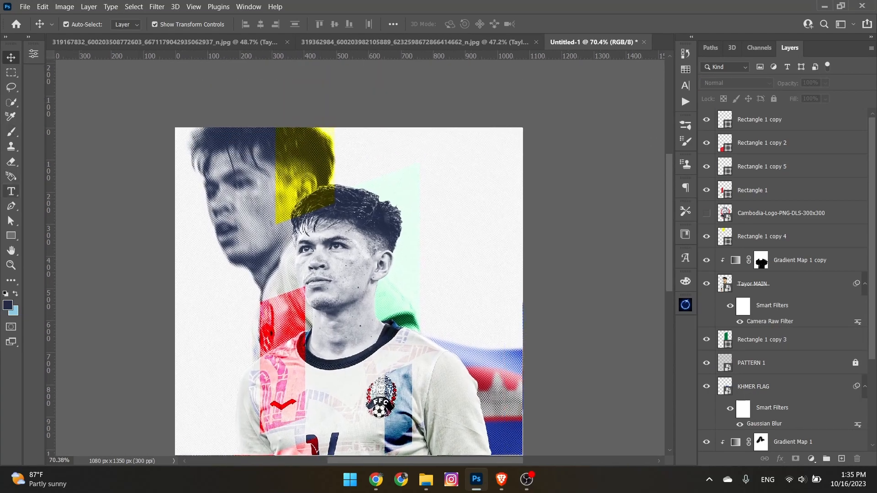
left_click(11, 191)
left_click(438, 201)
type("PAKIS")
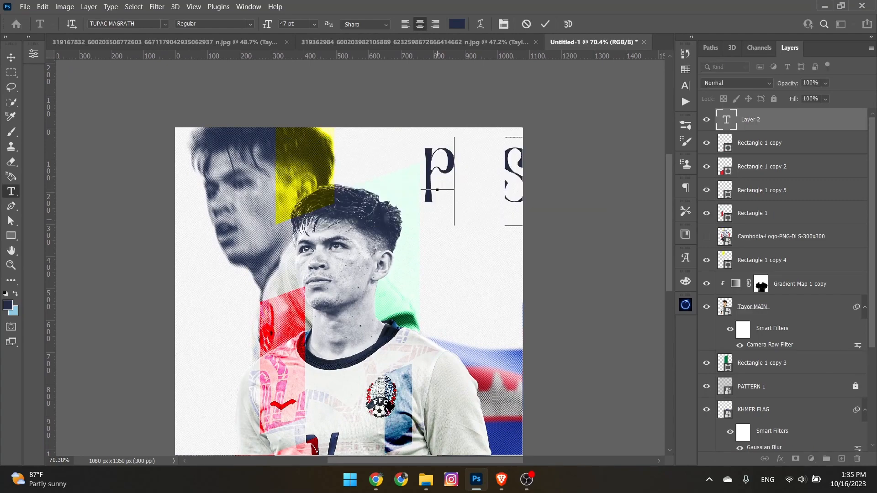
type("TAN")
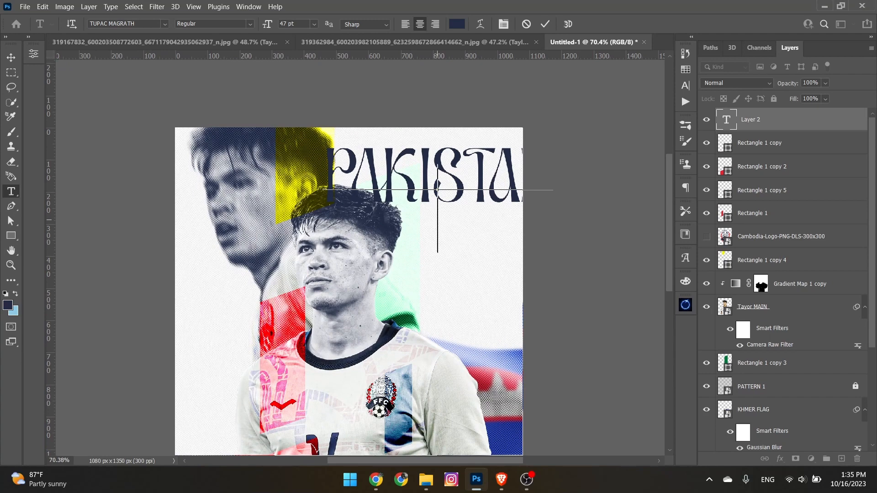
type("CAMBODIA")
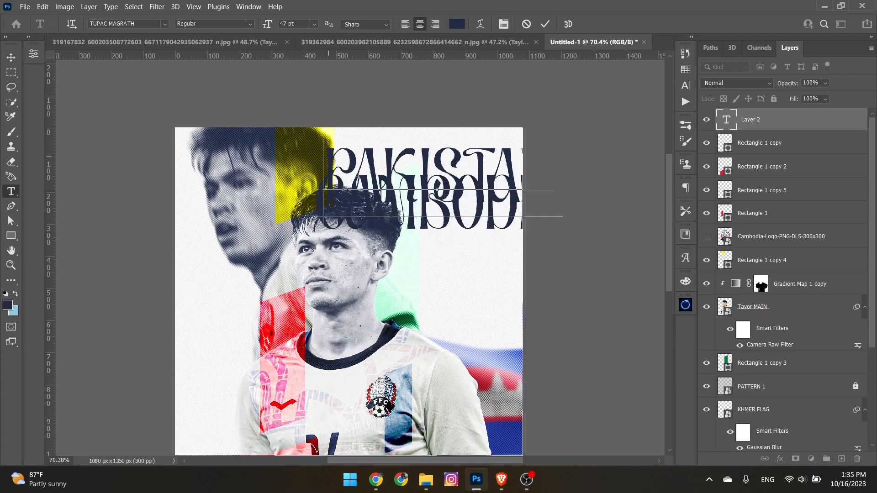
Recolour the word PAKISTAN green and commit the title text.
key("ctrl+a")
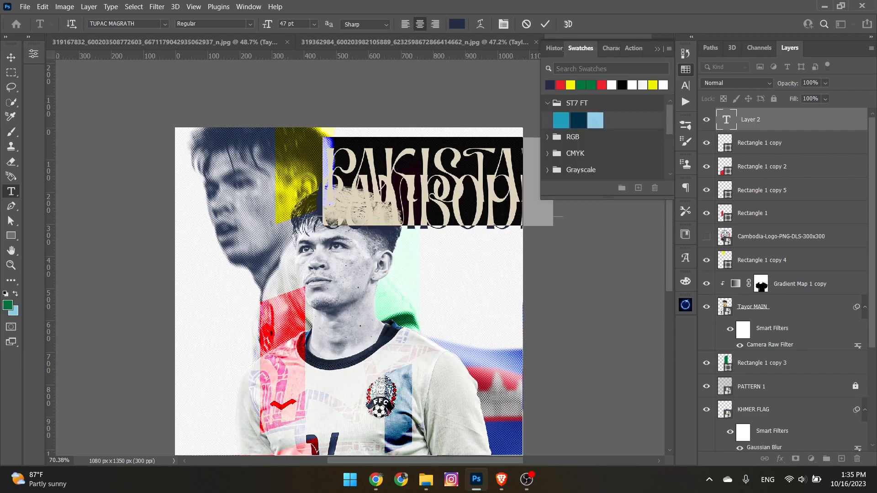
left_click(581, 85)
left_click(686, 70)
left_click(545, 24)
left_click(11, 58)
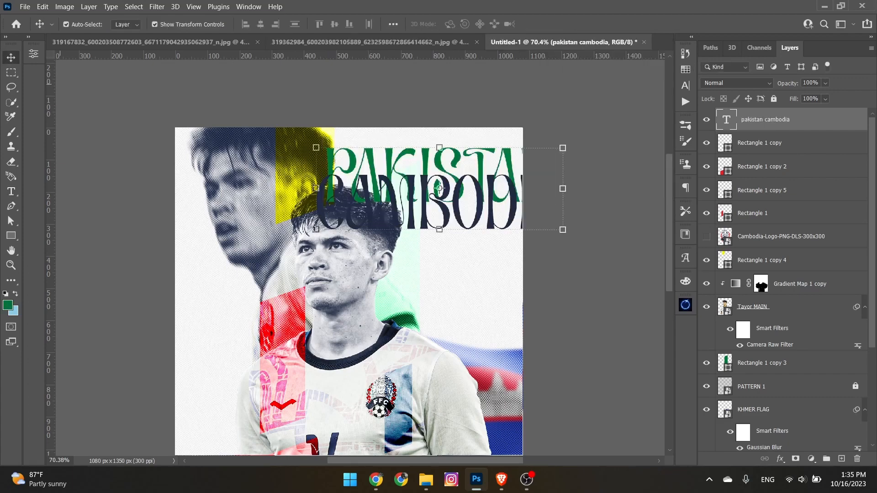
Set the title's font size to 17 pt and move it further up and toward the poster's upper-right corner.
left_click(685, 85)
left_click_drag(559, 83, 547, 83)
key("Tab")
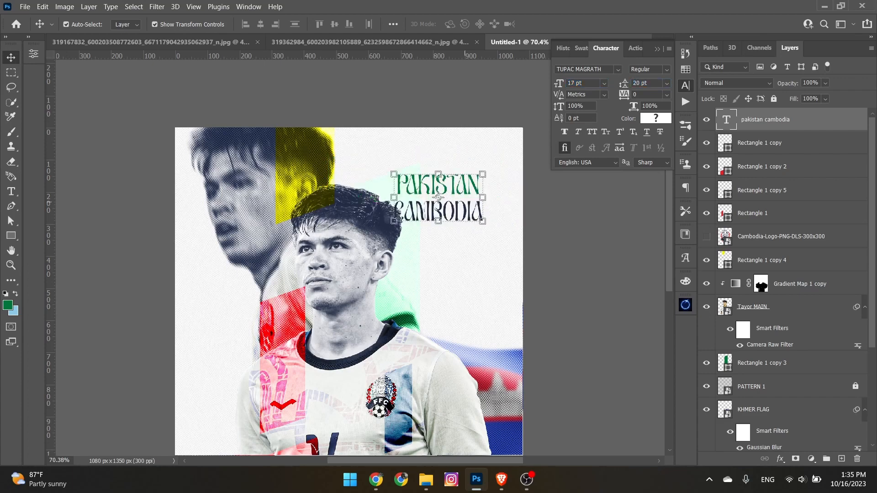
left_click_drag(470, 182, 494, 169)
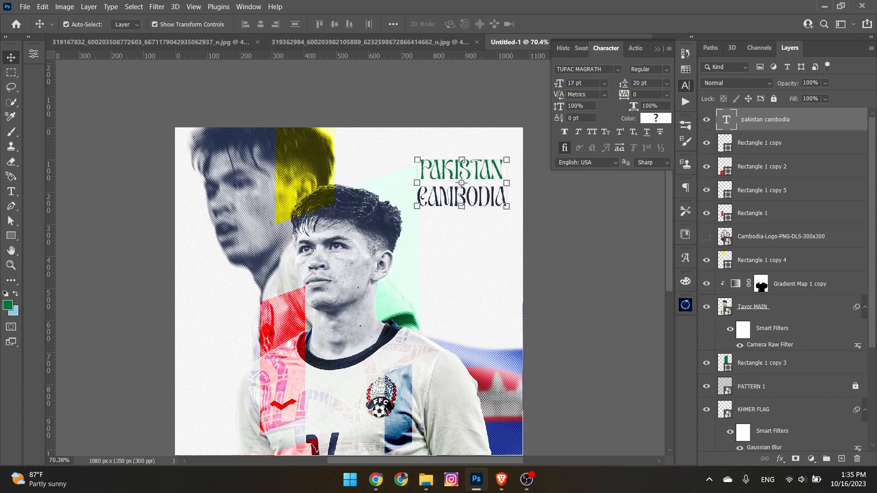
left_click(686, 86)
left_click(589, 149)
scroll(507, 191, "up", 4)
scroll(498, 192, "down", 5)
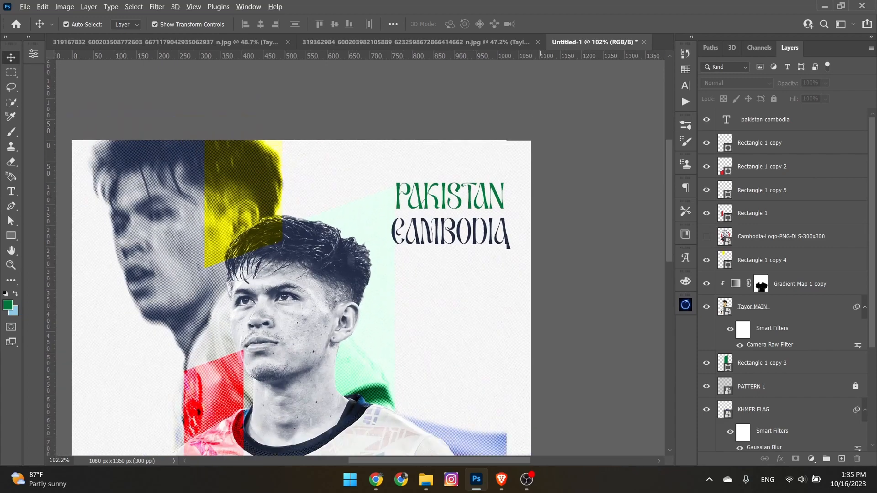
scroll(498, 192, "down", 2)
scroll(476, 159, "up", 3)
scroll(476, 160, "up", 2)
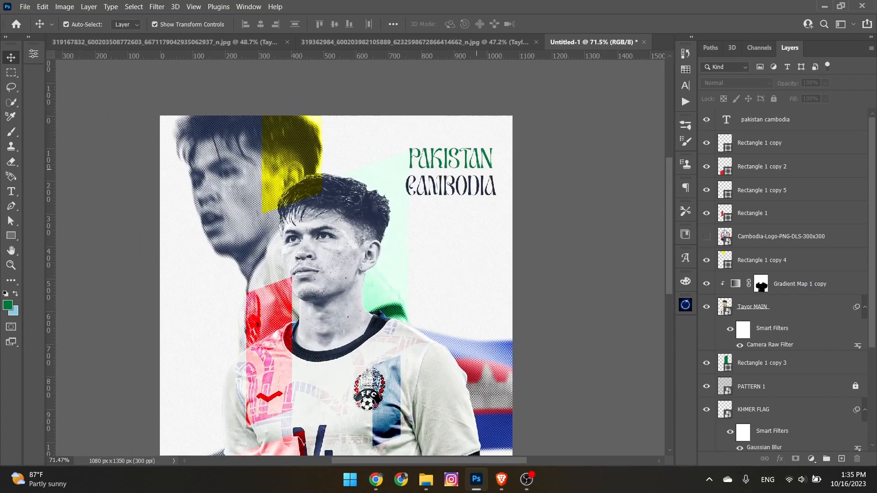
scroll(477, 159, "down", 3)
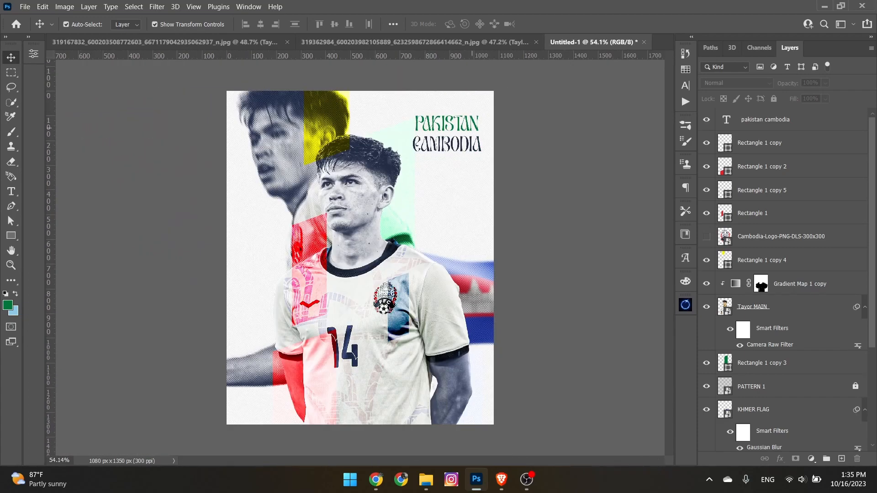
left_click(527, 480)
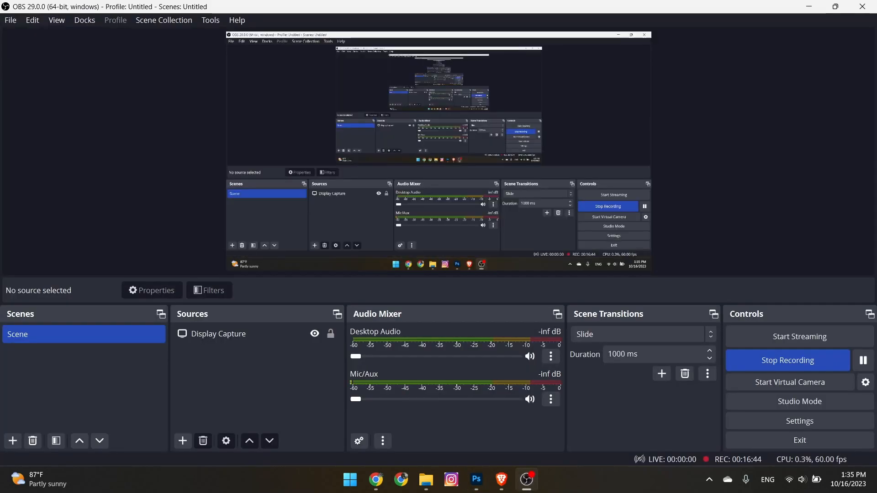
left_click(527, 480)
Right-align the two-line title and add VS directly after PAKISTAN.
scroll(451, 336, "up", 2)
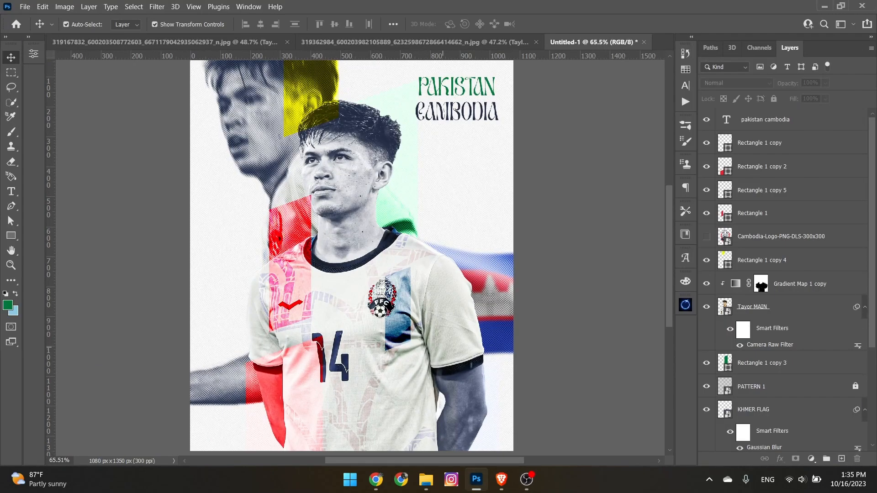
left_click_drag(430, 315, 457, 400)
scroll(414, 212, "down", 1)
scroll(414, 197, "up", 4)
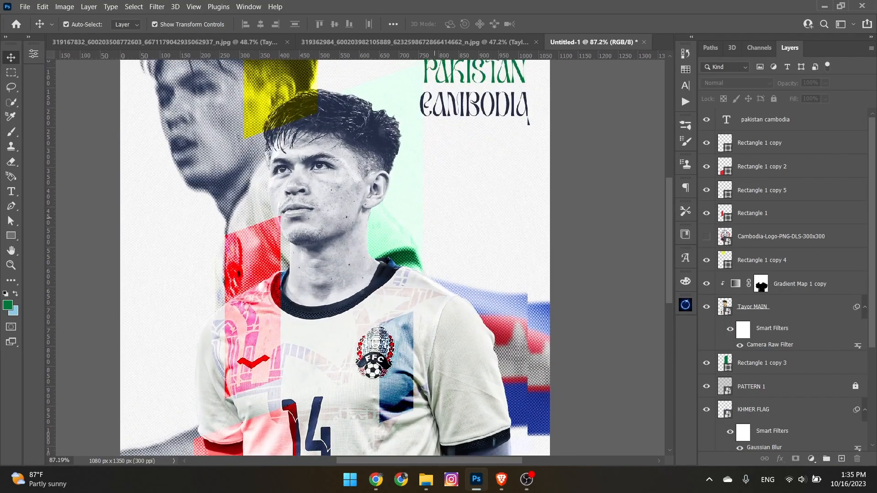
scroll(479, 146, "up", 6)
double_click(481, 158)
left_click(435, 24)
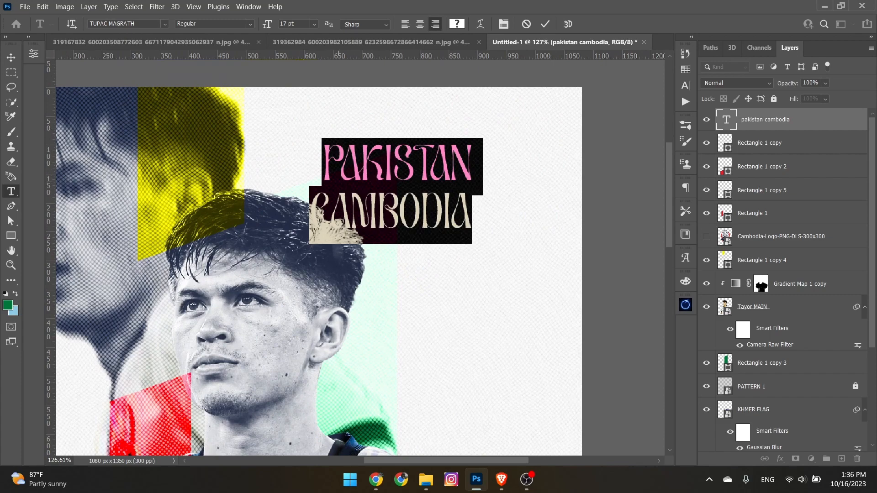
left_click(480, 173)
type("vs")
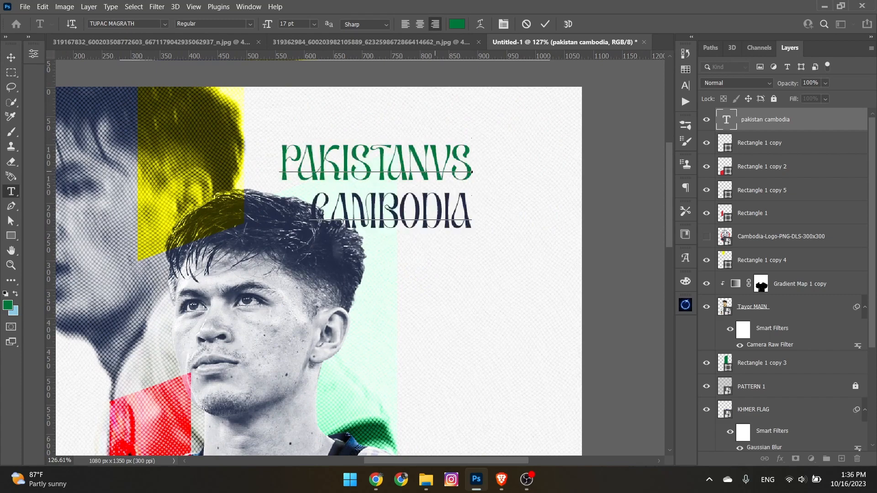
Shrink the word VS well below the team names, set CAMBODIA to 18 pt, and commit the title text.
left_click_drag(433, 173, 475, 173)
left_click_drag(267, 24, 268, 24)
key("Up")
double_click(412, 211)
key("Up")
left_click(545, 24)
key("v")
scroll(448, 176, "down", 3)
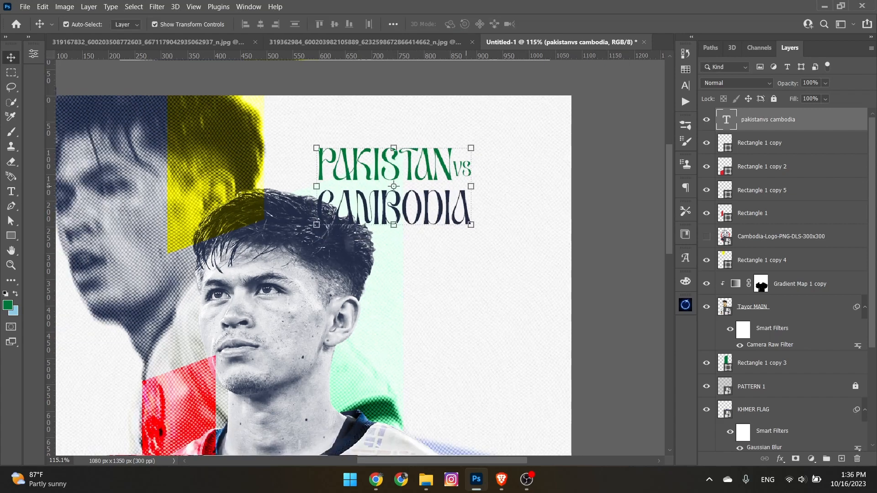
Move the title closer to the poster's upper-right corner and fine-tune its position there.
left_click_drag(453, 167, 512, 149)
left_click(492, 174)
scroll(491, 174, "down", 7)
left_click(492, 174)
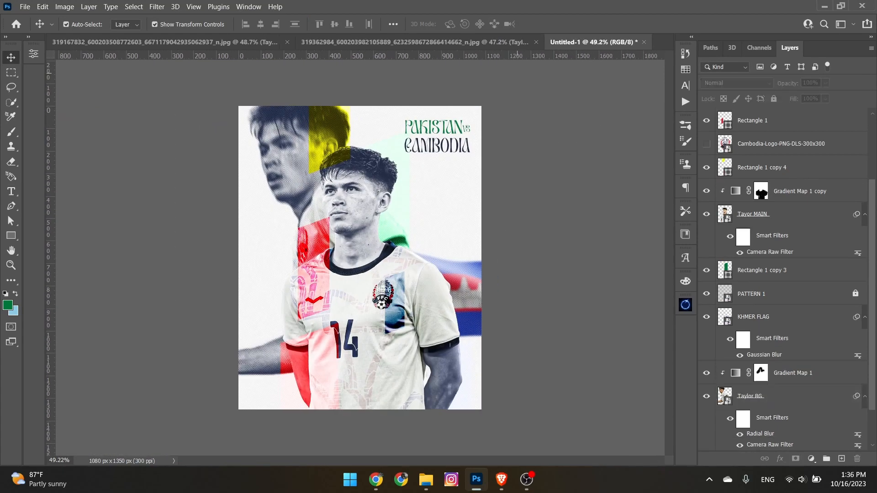
scroll(471, 146, "up", 3)
left_click(466, 123)
left_click_drag(467, 124, 467, 129)
left_click(473, 158)
scroll(473, 147, "up", 10)
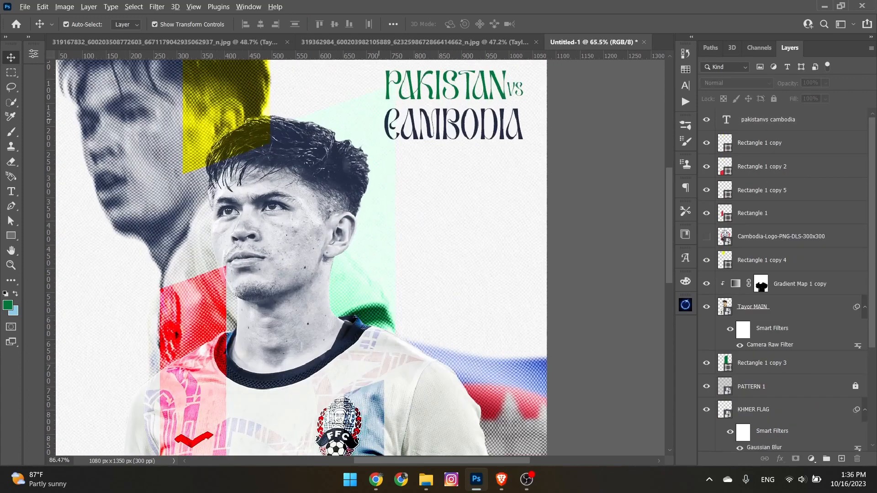
Add a separate text line reading 17 OCTOBER 2023 in TUPAC MAGRATH below the title and commit it.
left_click(11, 191)
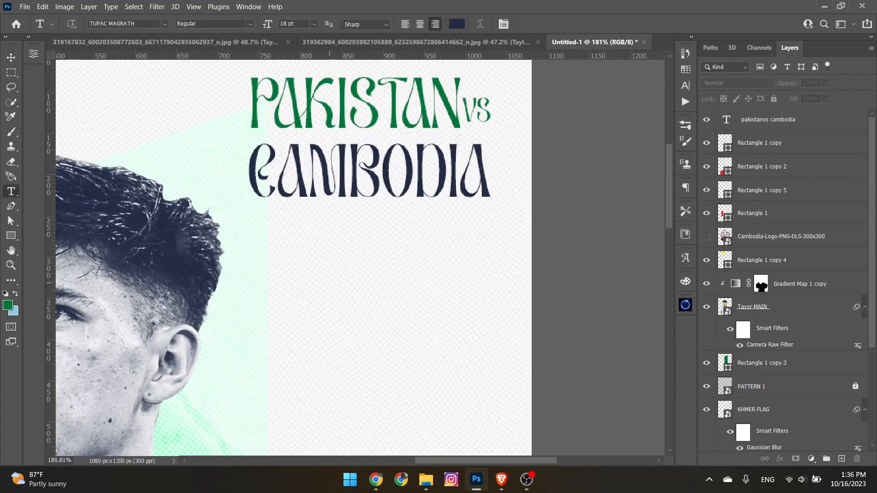
scroll(507, 259, "down", 1)
left_click(507, 259)
type("17 ")
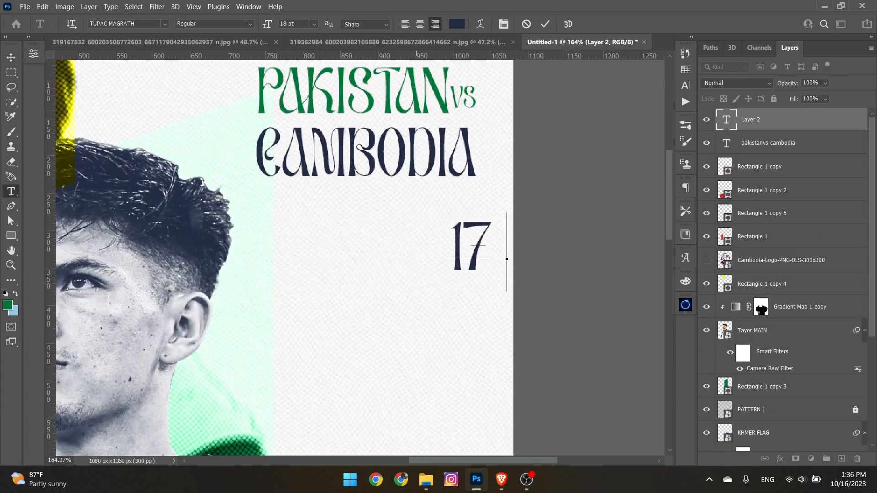
type("OCTOBER 2023")
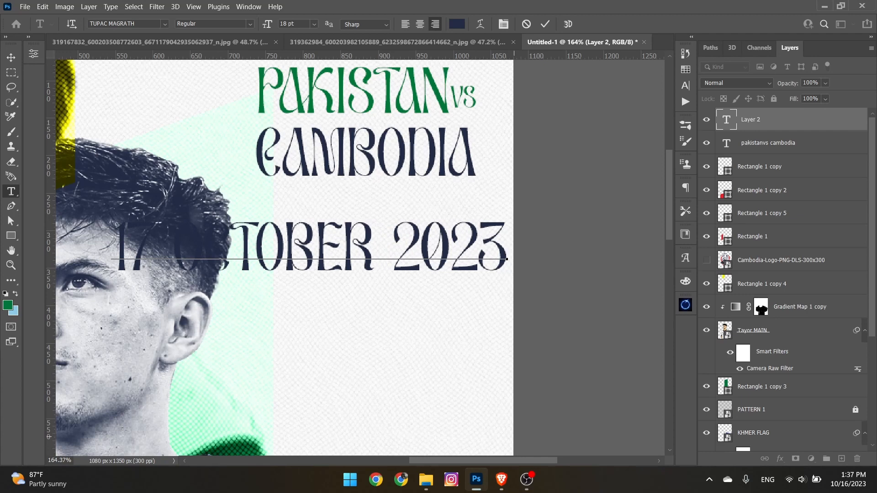
left_click(545, 24)
scroll(389, 132, "up", 1)
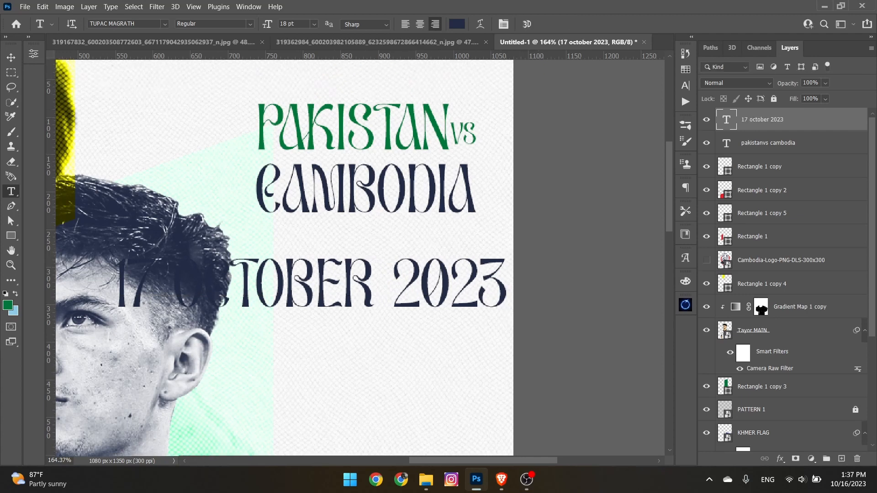
Set the date text to 6 pt and place it just beneath CAMBODIA, aligned to the title's right edge.
left_click(11, 57)
left_click(686, 85)
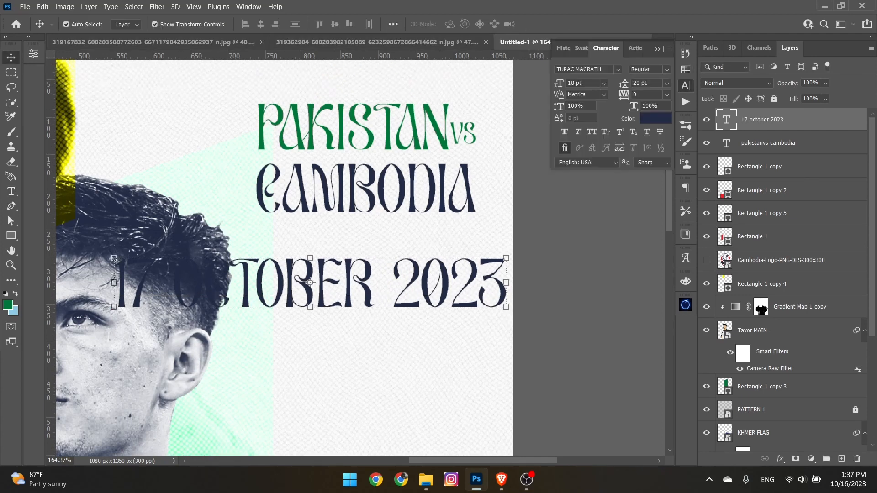
left_click_drag(559, 83, 554, 84)
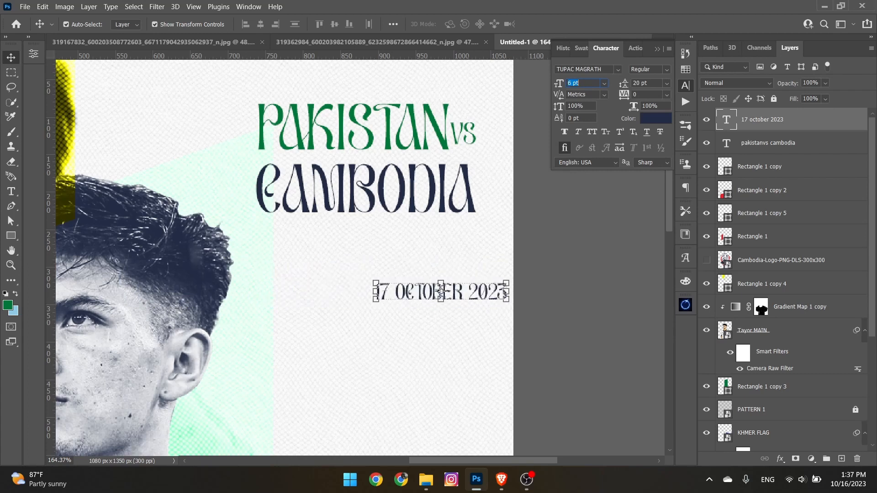
left_click_drag(496, 291, 455, 236)
Try white and black on the date text and return it to dark navy.
left_click(686, 70)
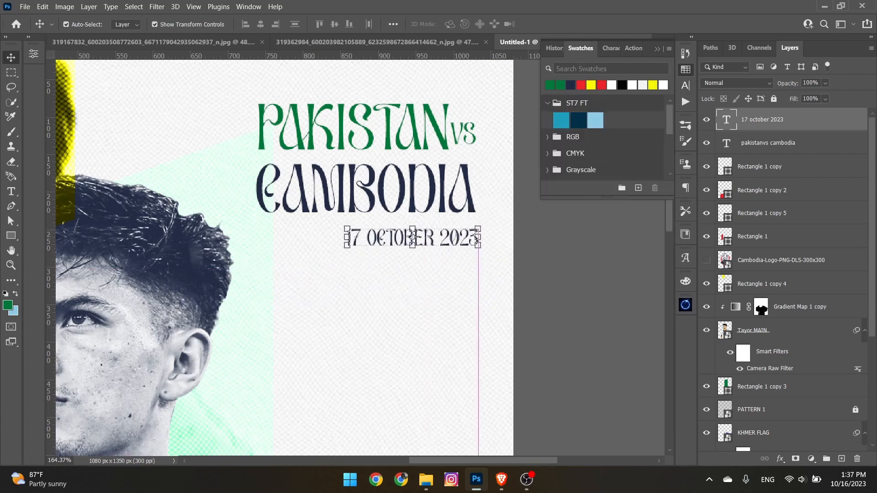
left_click(633, 85)
left_click(632, 85)
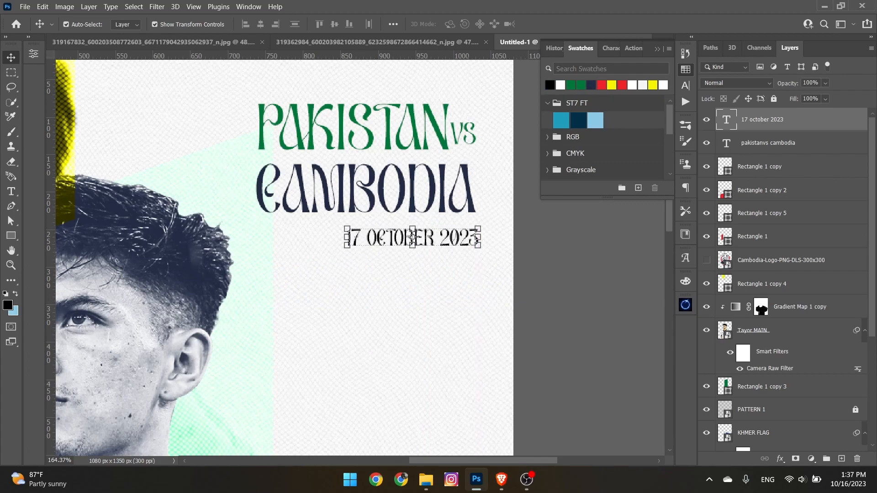
left_click(591, 85)
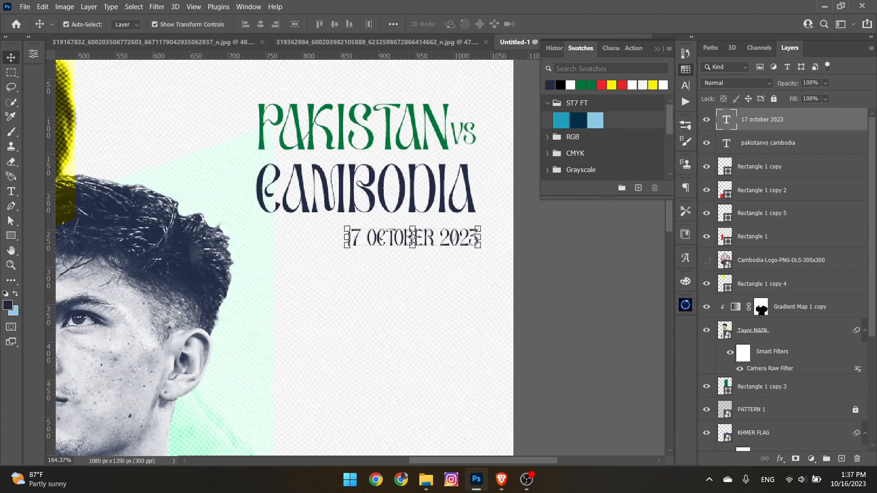
left_click(686, 70)
left_click(602, 156)
Examine the title and date text up close and against the whole poster for size and alignment.
scroll(603, 155, "down", 5)
scroll(594, 157, "down", 3)
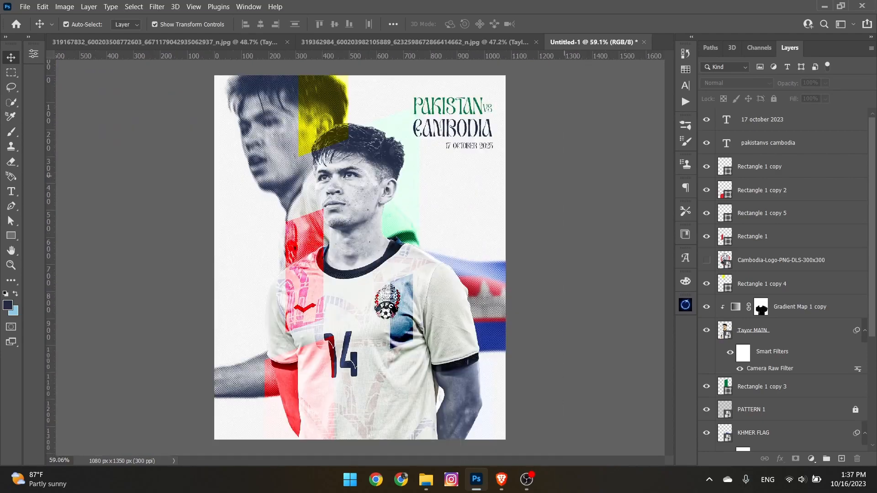
scroll(507, 157, "up", 5)
scroll(495, 151, "down", 3)
scroll(494, 151, "down", 2)
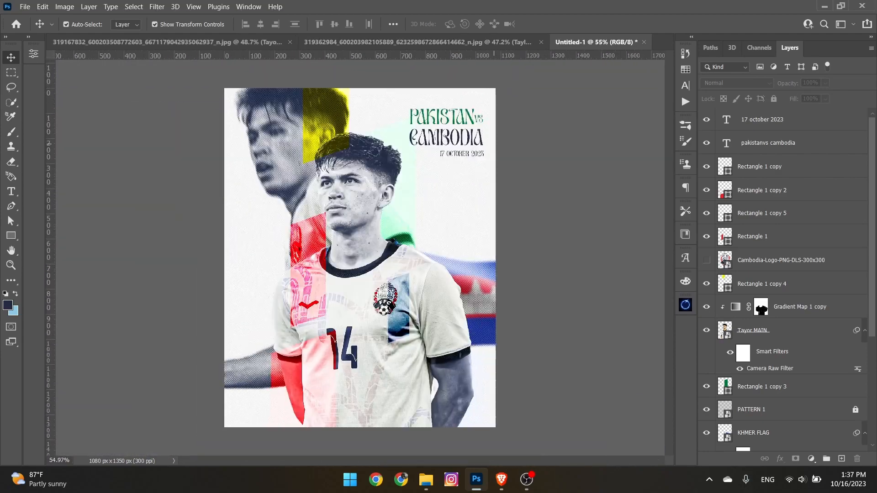
scroll(494, 144, "up", 13)
left_click_drag(449, 129, 448, 211)
scroll(448, 211, "up", 1)
scroll(449, 212, "down", 2)
scroll(454, 244, "up", 1)
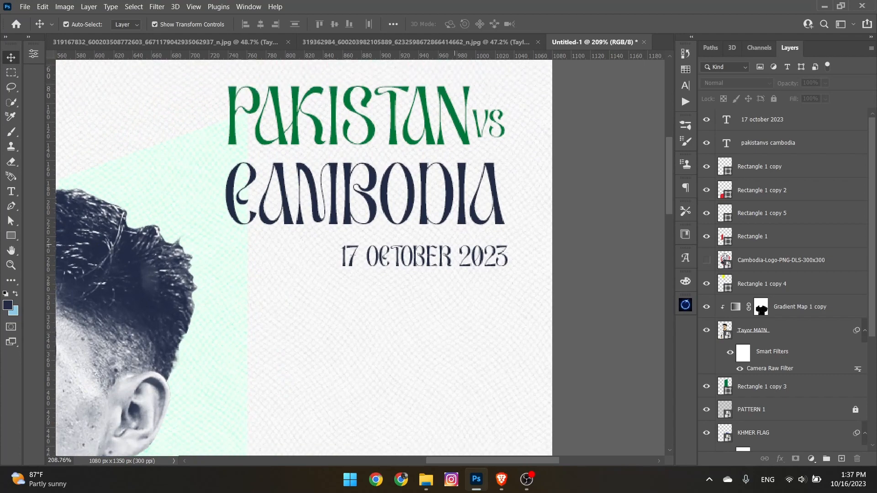
scroll(454, 244, "down", 3)
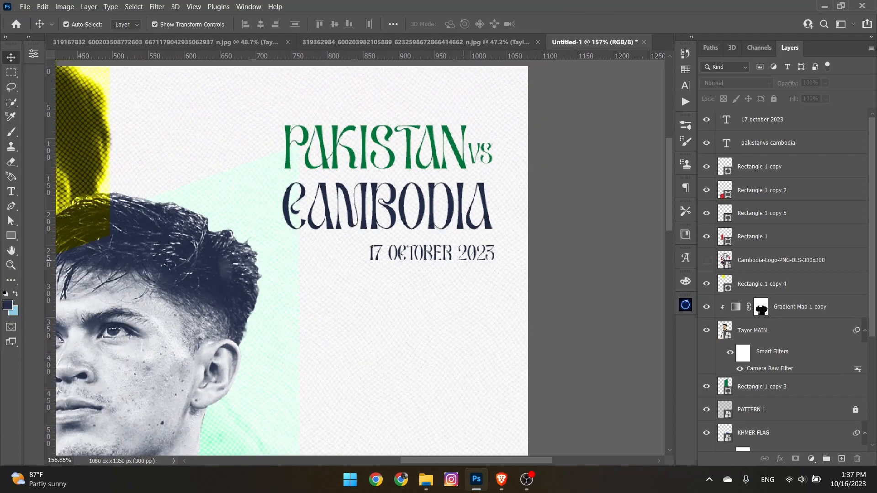
scroll(360, 261, "up", 1)
scroll(361, 261, "down", 5)
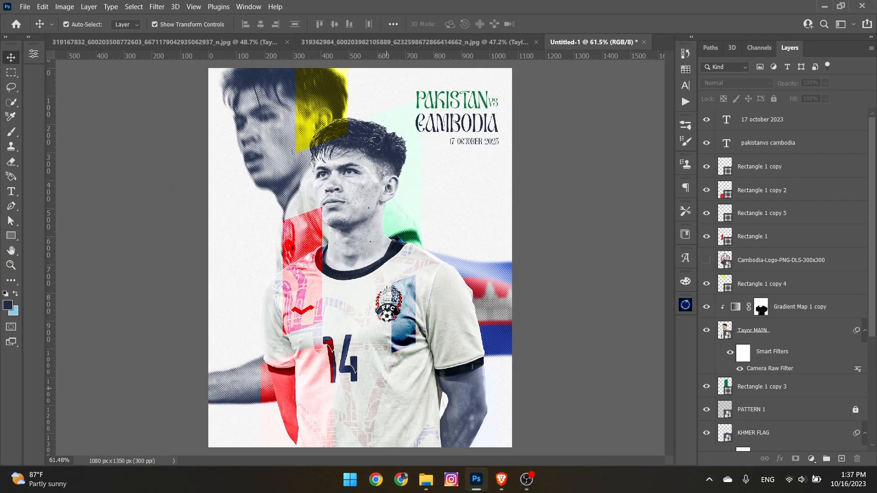
Add a layer mask to the main player's layer.
left_click(772, 331)
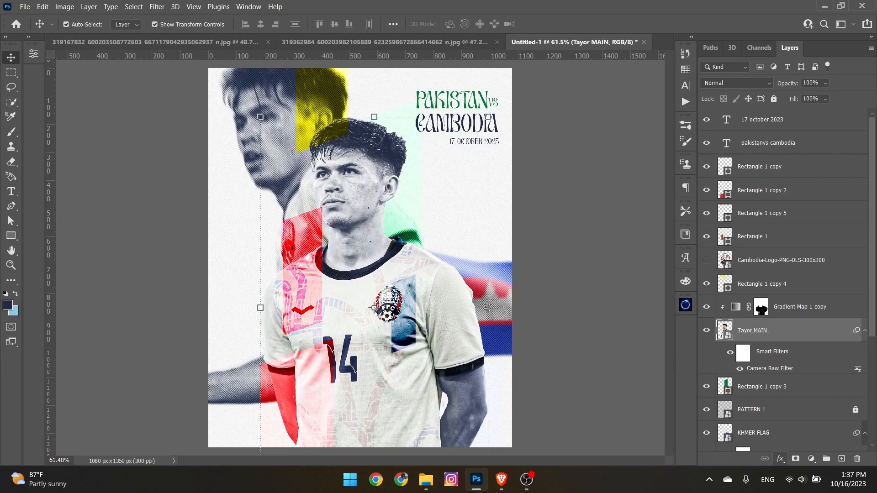
left_click(795, 459)
scroll(465, 298, "down", 1)
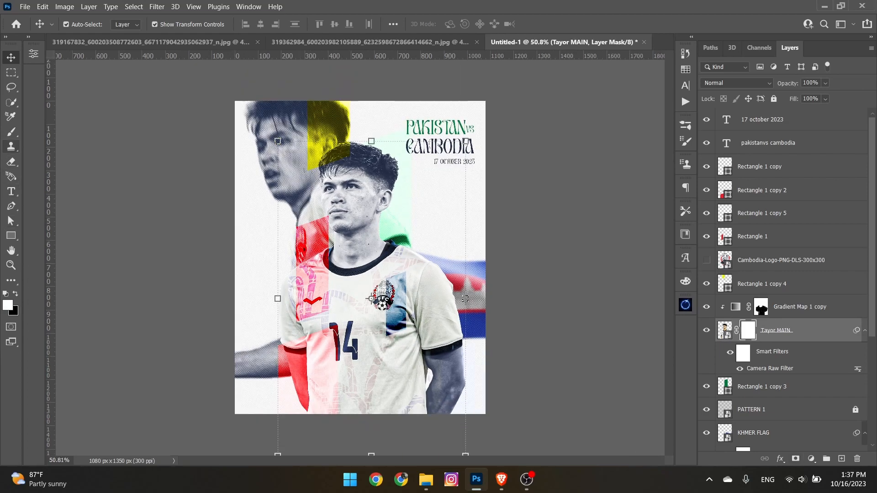
Fade out the lower end of the main player with a black-to-white linear gradient on the layer mask.
left_click(11, 280)
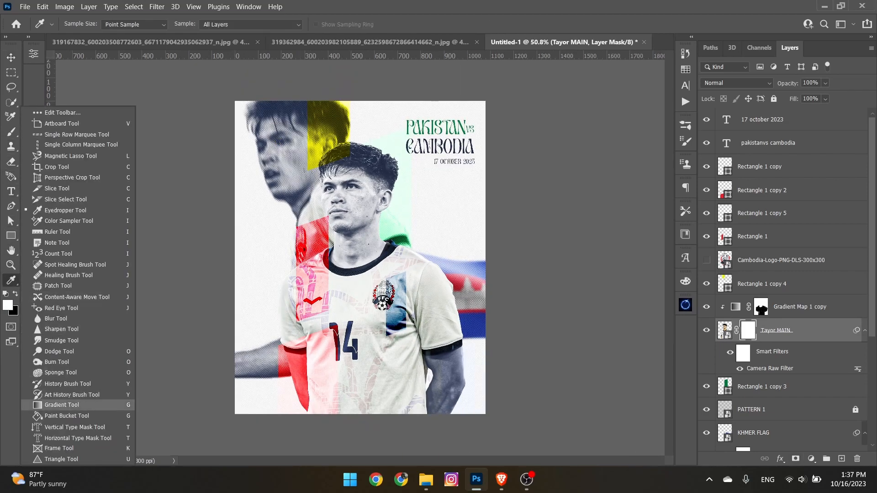
left_click(62, 405)
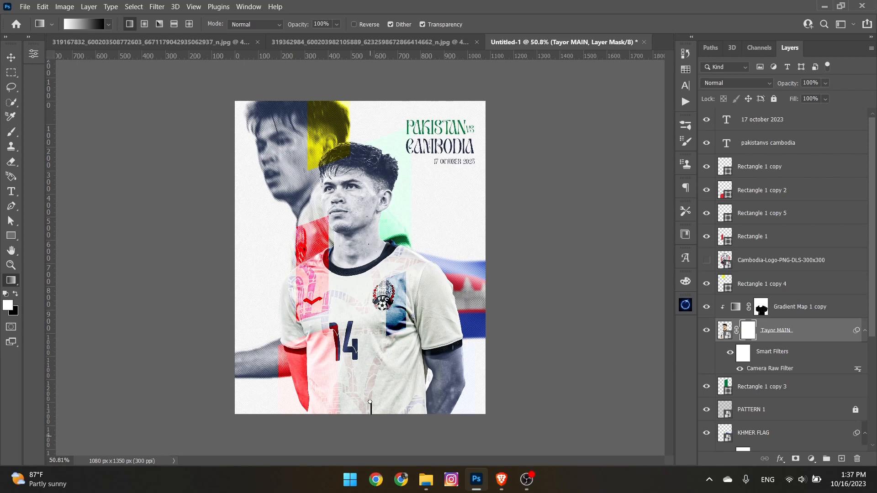
left_click_drag(370, 436, 371, 434)
key("ctrl+z")
key("x")
left_click_drag(374, 388, 374, 362)
key("ctrl+z")
key("ctrl+z")
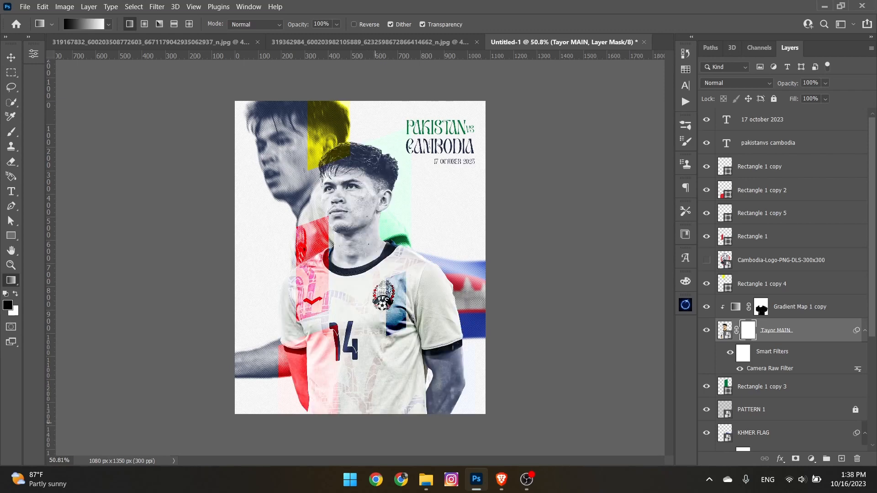
left_click_drag(375, 327, 376, 414)
key("ctrl+z")
scroll(406, 417, "up", 2)
scroll(379, 409, "down", 2)
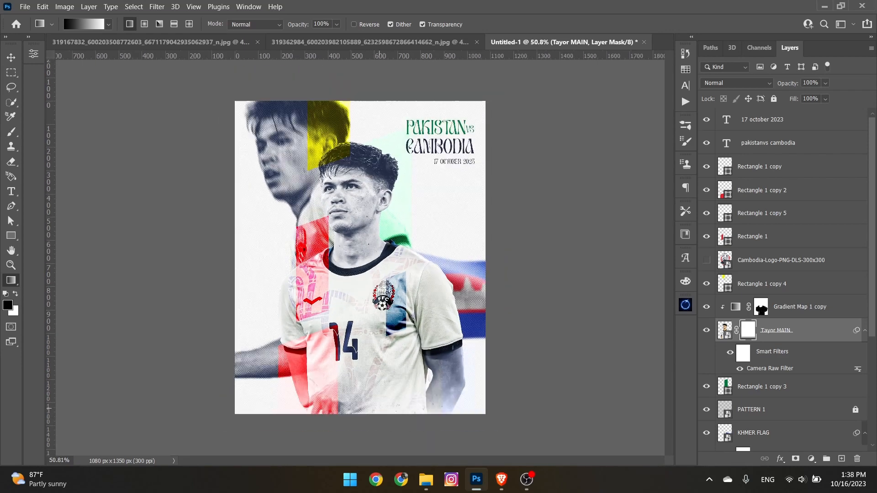
Add a layer mask to the background player's layer and fade its lower part with a black-to-white gradient.
scroll(776, 320, "down", 5)
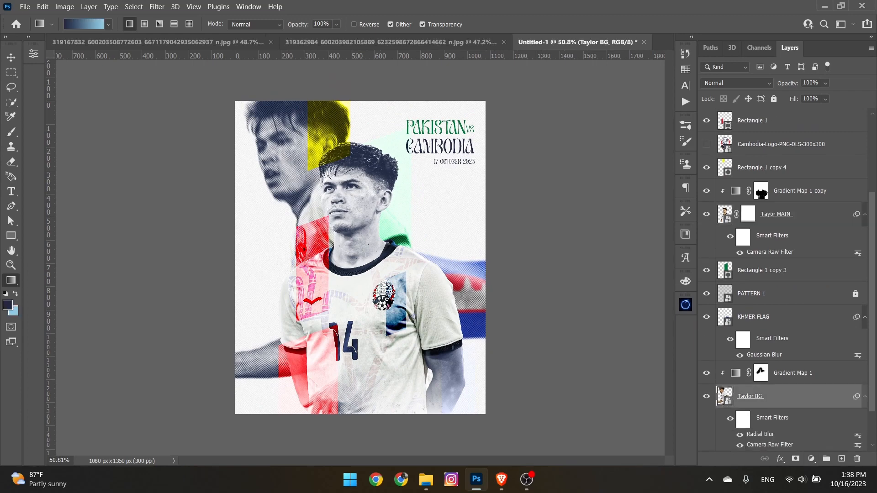
left_click(748, 396)
left_click_drag(360, 429, 361, 351)
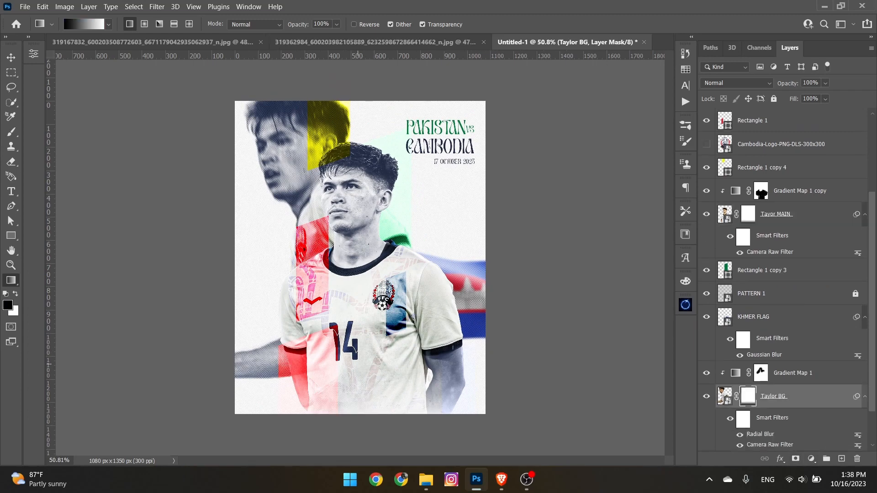
Redraw the black-to-white mask gradients on the background player and then the main player to refine their bottom fades.
key("ctrl+z")
left_click_drag(363, 429, 362, 350)
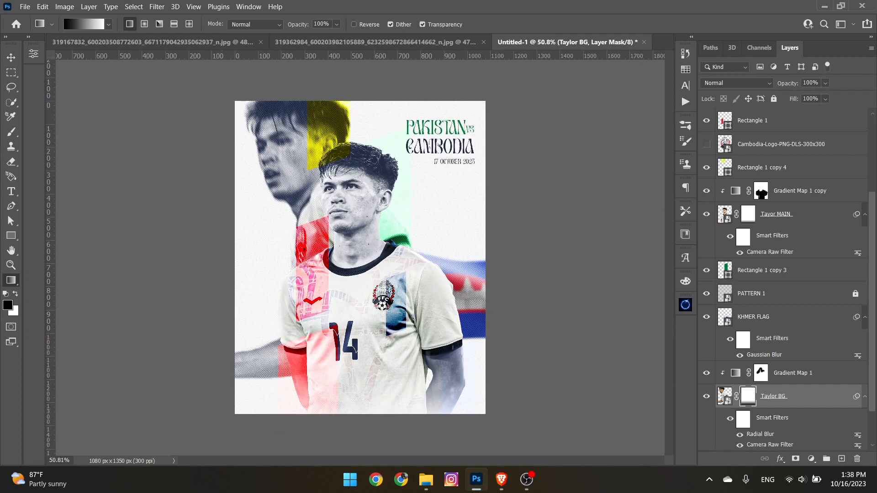
left_click(748, 214)
left_click_drag(373, 418, 373, 329)
key("ctrl+z")
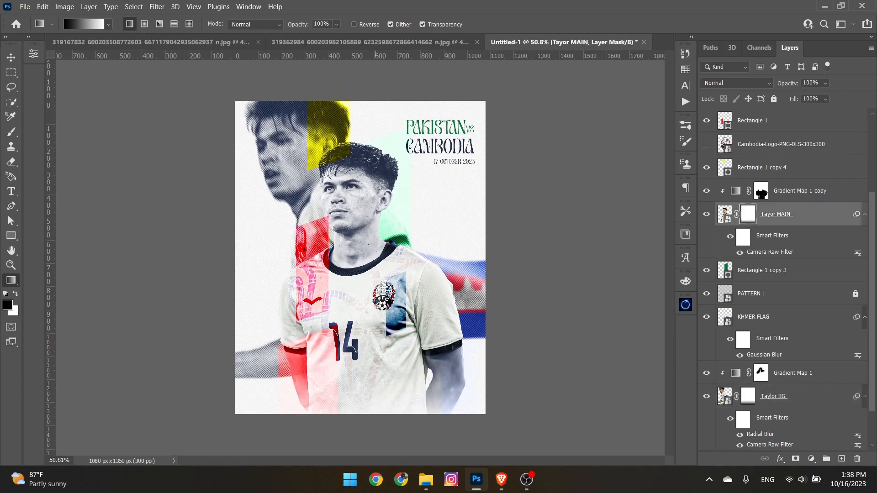
left_click_drag(376, 394, 375, 330)
key("ctrl+z")
left_click_drag(377, 414, 378, 371)
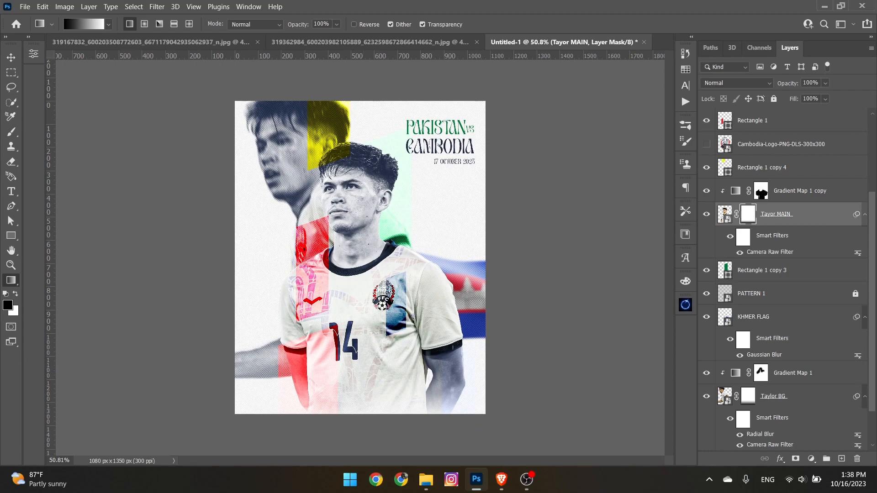
key("v")
left_click(377, 372)
scroll(377, 372, "up", 4)
scroll(406, 374, "down", 2)
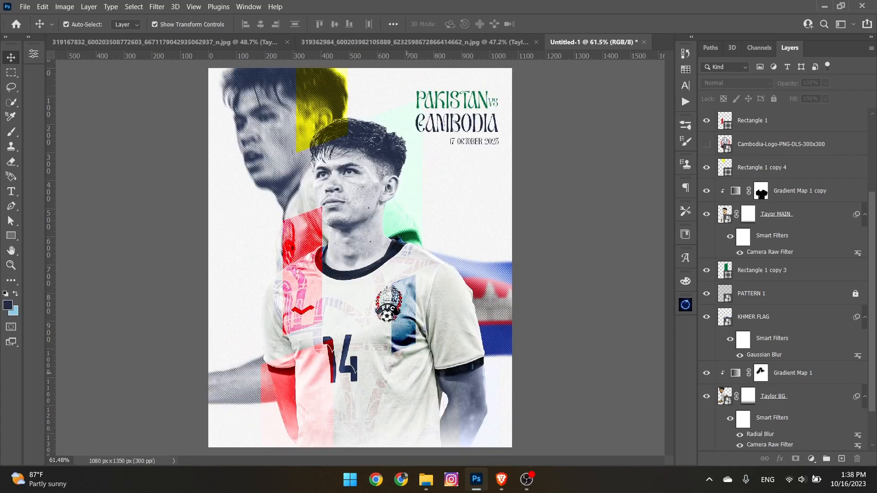
Place the texture image "rainbow by freeject 3.jpg" from the rainbow background folder into the poster and set its blend mode to Screen.
key("alt+Tab")
left_click(535, 152)
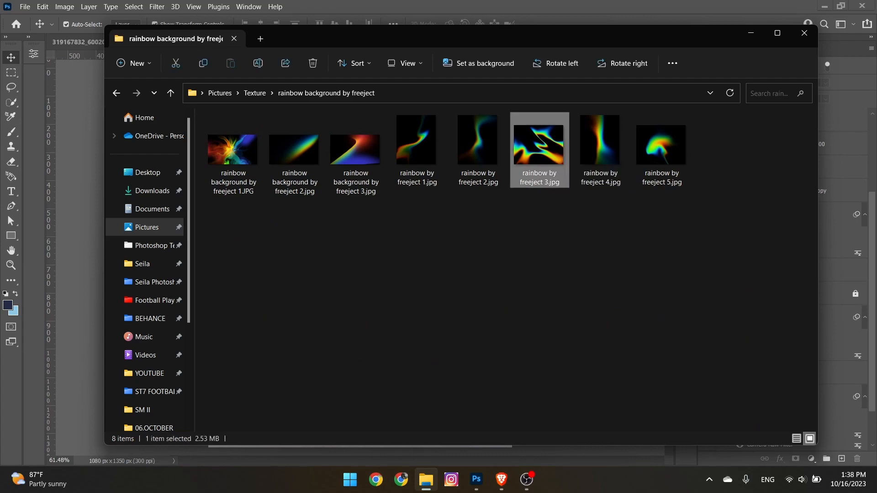
key("alt+Tab")
left_click_drag(536, 152, 457, 242)
scroll(434, 247, "down", 3)
left_click(547, 24)
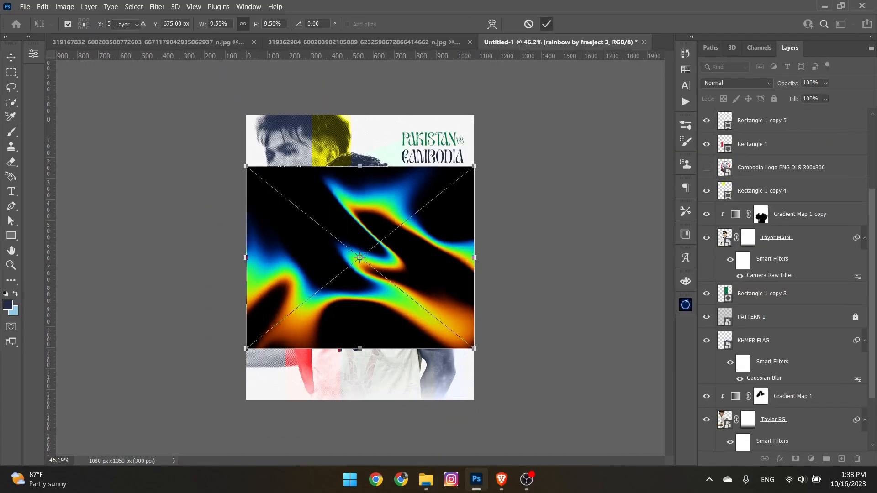
left_click(737, 83)
left_click(722, 180)
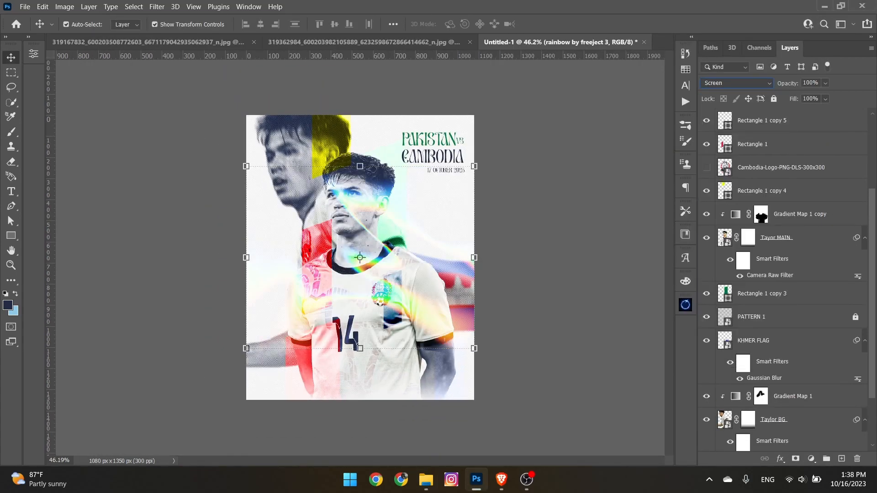
Enlarge the rainbow texture proportionally to about 37% scale, so it extends well beyond the poster edges.
left_click_drag(474, 258, 746, 181)
left_click_drag(581, 306, 558, 230)
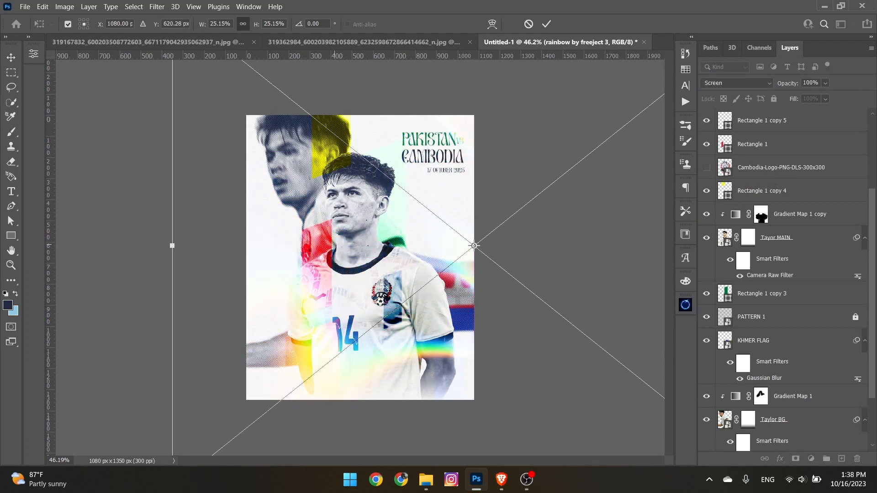
scroll(335, 245, "down", 4)
left_click_drag(444, 415, 443, 487)
left_click_drag(384, 320, 383, 443)
left_click_drag(345, 278, 471, 367)
left_click_drag(480, 329, 459, 326)
left_click_drag(453, 428, 455, 415)
scroll(454, 415, "down", 8)
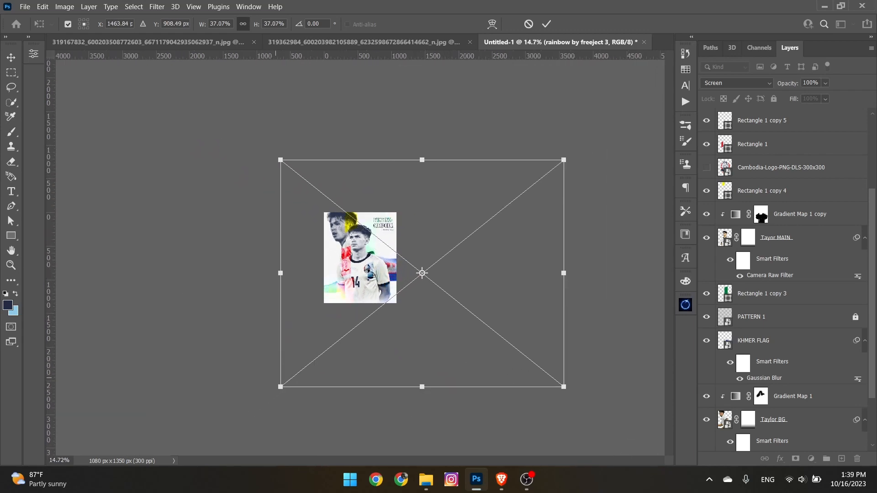
Reposition the enlarged rainbow texture over the poster to about X 1250 px, Y 1044 px.
scroll(361, 258, "up", 8)
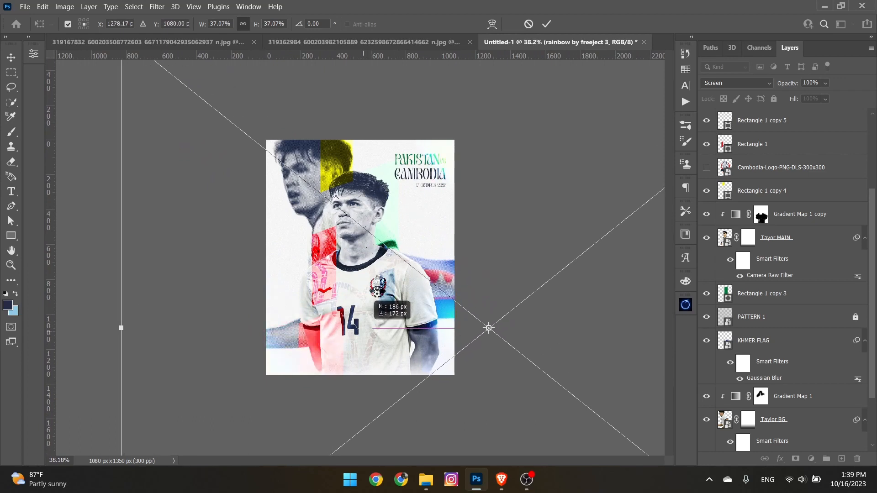
left_click_drag(381, 301, 376, 303)
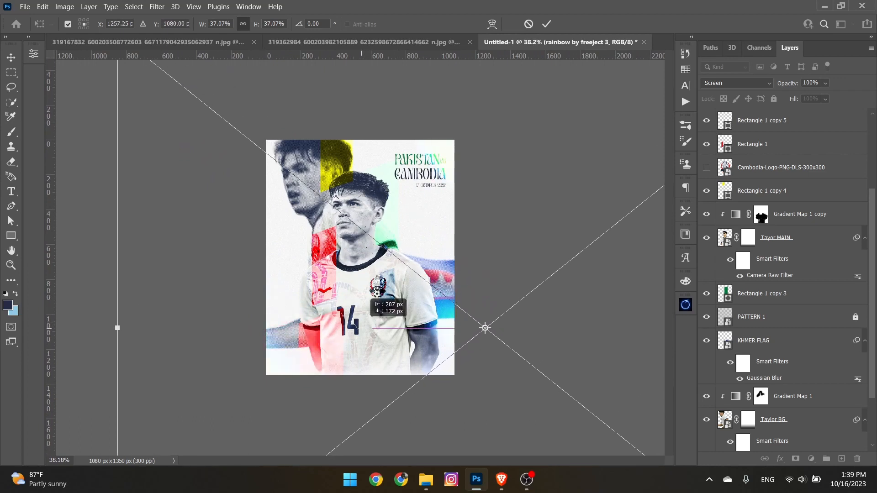
scroll(360, 259, "down", 4)
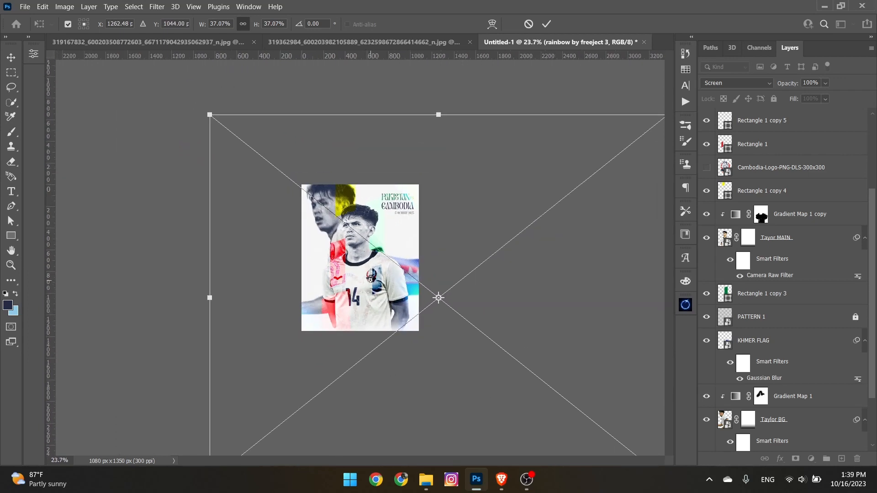
left_click_drag(376, 276, 373, 274)
scroll(373, 274, "down", 2)
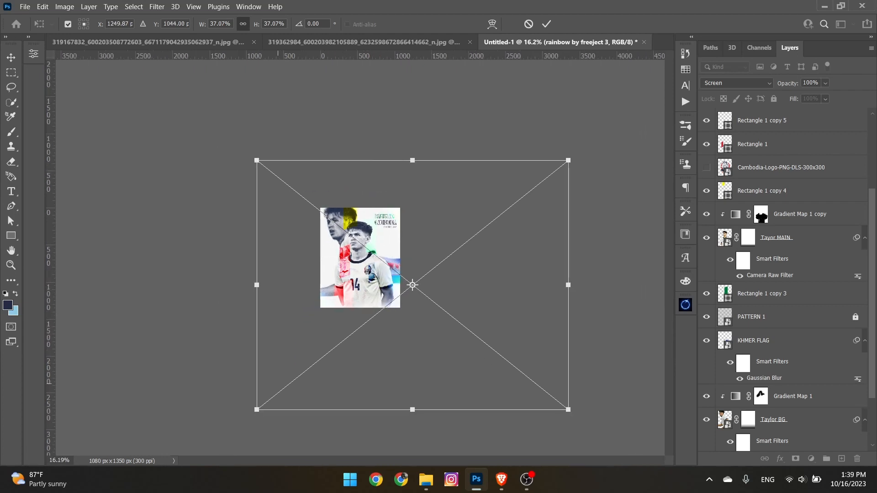
Scale the rainbow texture to 33.41%, rotate it 4.10°, move it to about X 1188 px, Y 1121 px, and apply the transform.
scroll(316, 329, "up", 7)
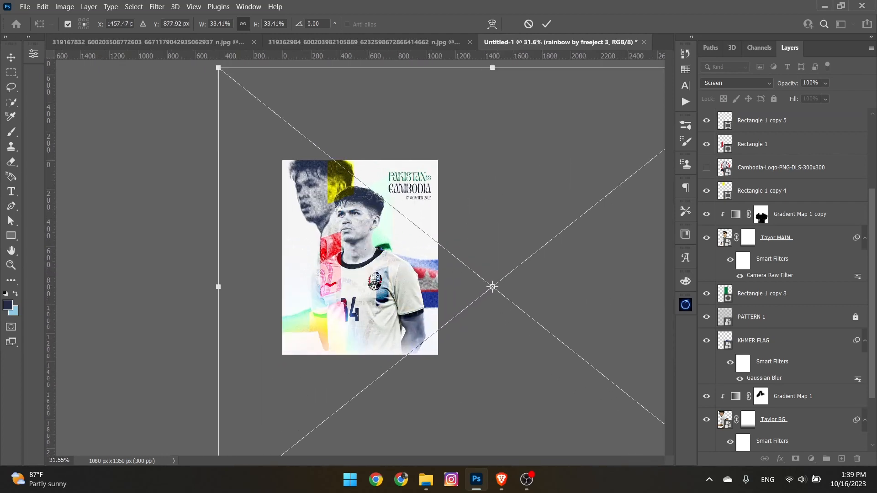
left_click_drag(382, 281, 365, 266)
left_click_drag(189, 315, 189, 295)
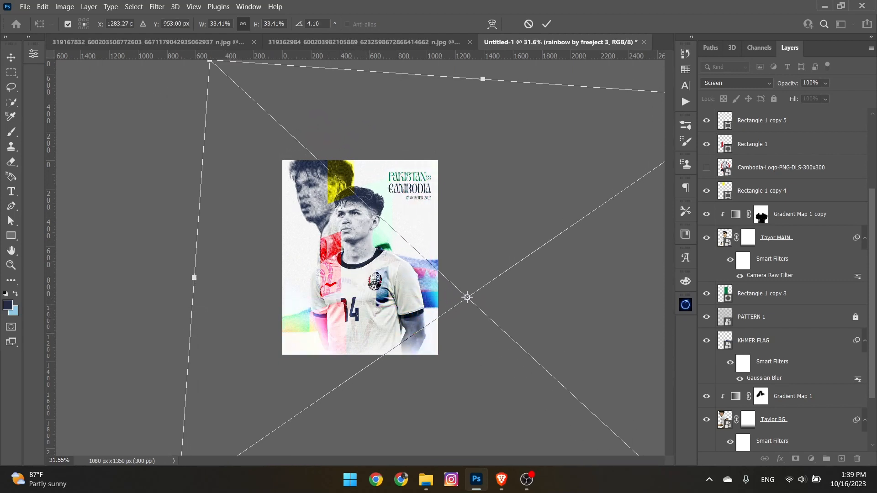
left_click_drag(353, 287, 340, 313)
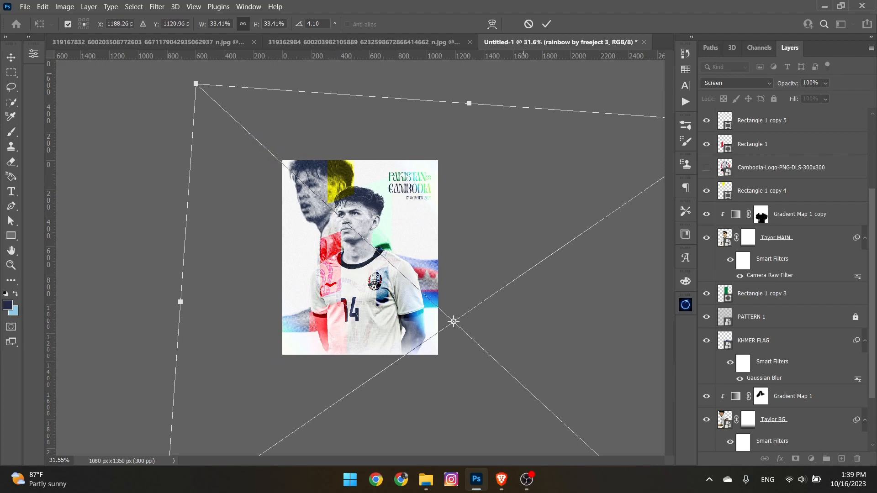
left_click(546, 24)
left_click(152, 207)
left_click(547, 24)
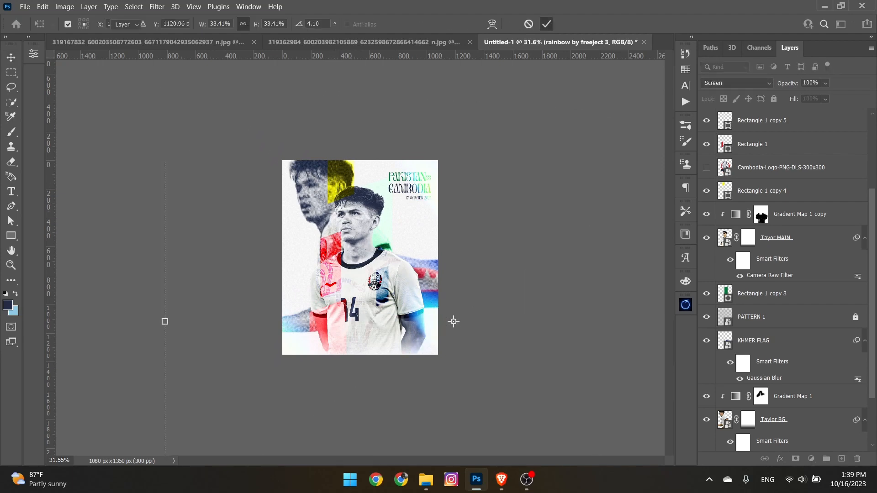
Move the rainbow texture layer beneath the title and date text layers and check the poster up close and as a whole.
left_click(499, 154)
scroll(498, 155, "up", 13)
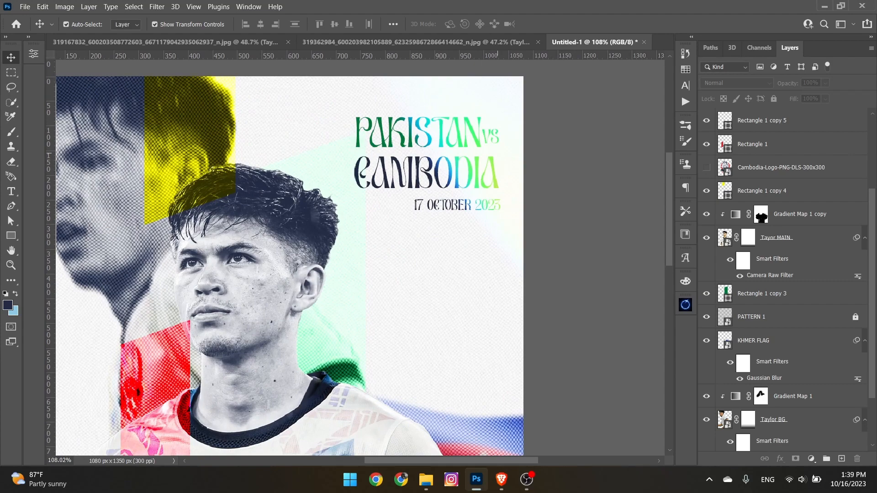
scroll(498, 155, "down", 2)
scroll(498, 155, "up", 3)
scroll(784, 279, "up", 5)
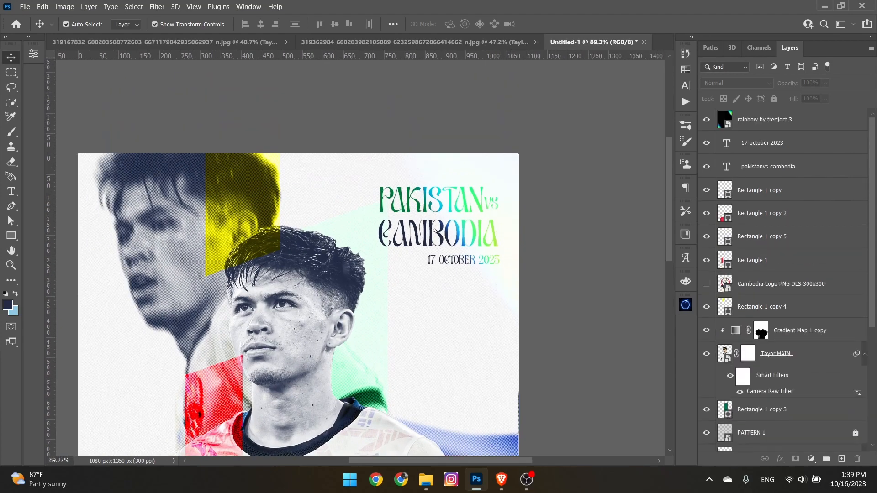
left_click_drag(731, 176, 731, 179)
key("ctrl+0")
left_click(528, 373)
scroll(528, 373, "up", 4)
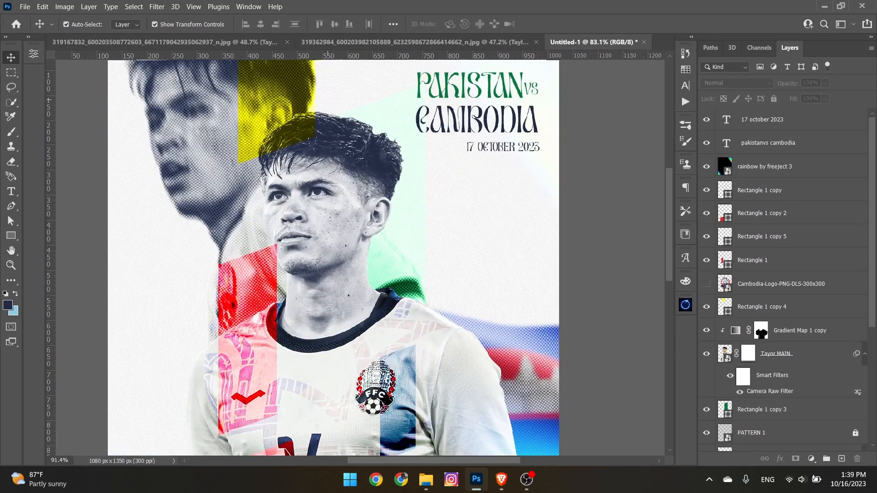
scroll(529, 374, "down", 4)
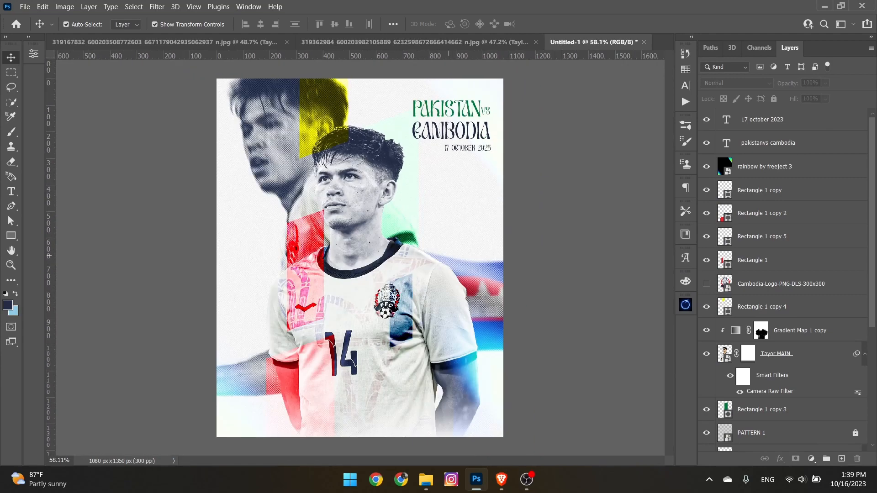
scroll(449, 256, "down", 1)
scroll(457, 254, "up", 1)
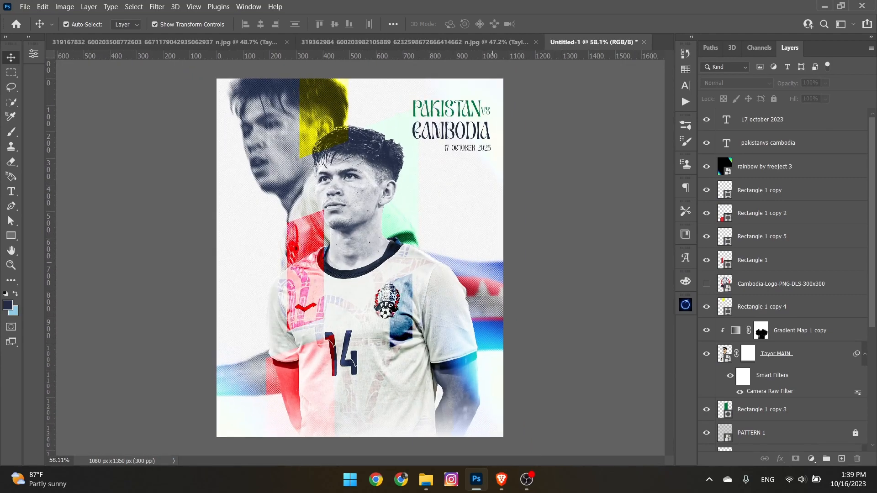